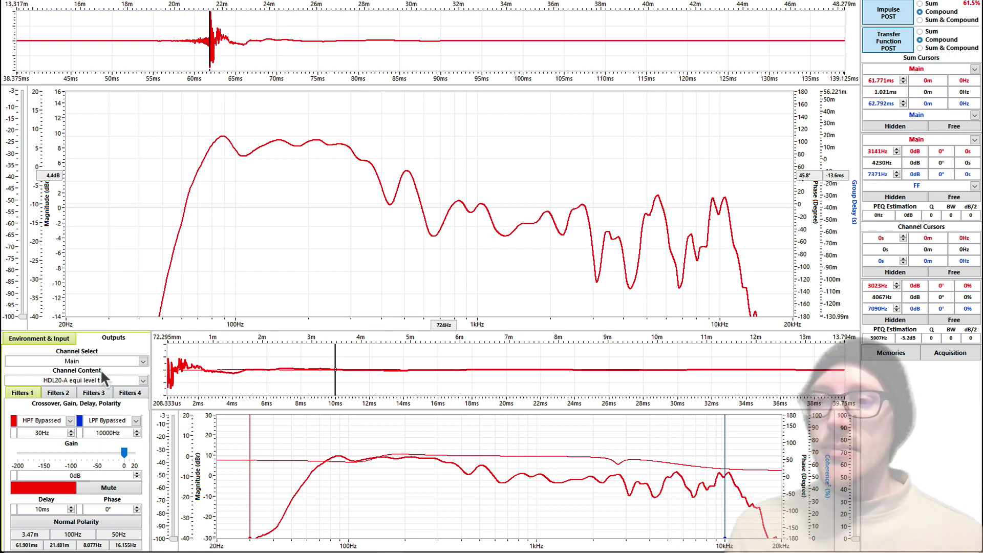
Step: Select the FF output channel, unmute it, and compare its impulse arrival with the Main channel's up close
click(140, 362)
click(79, 387)
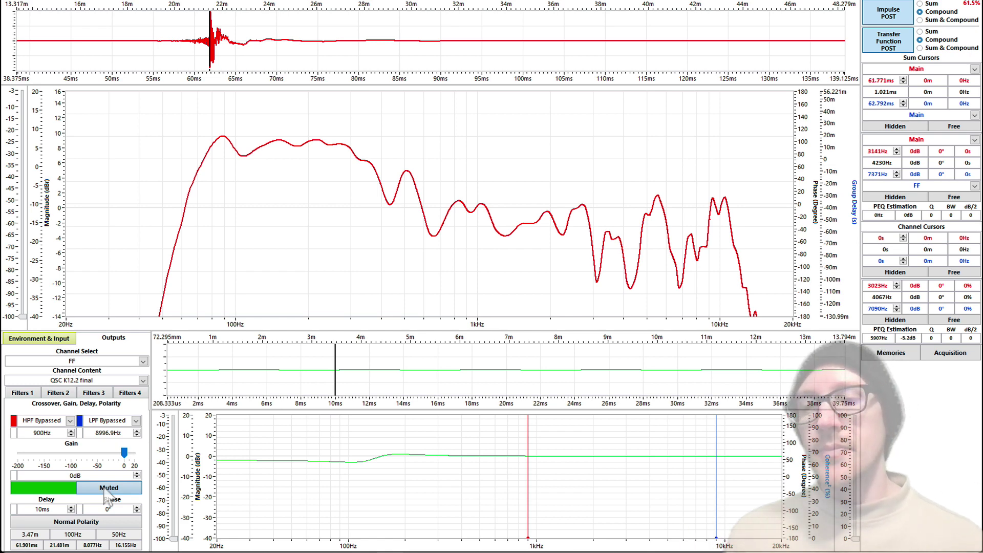
click(105, 488)
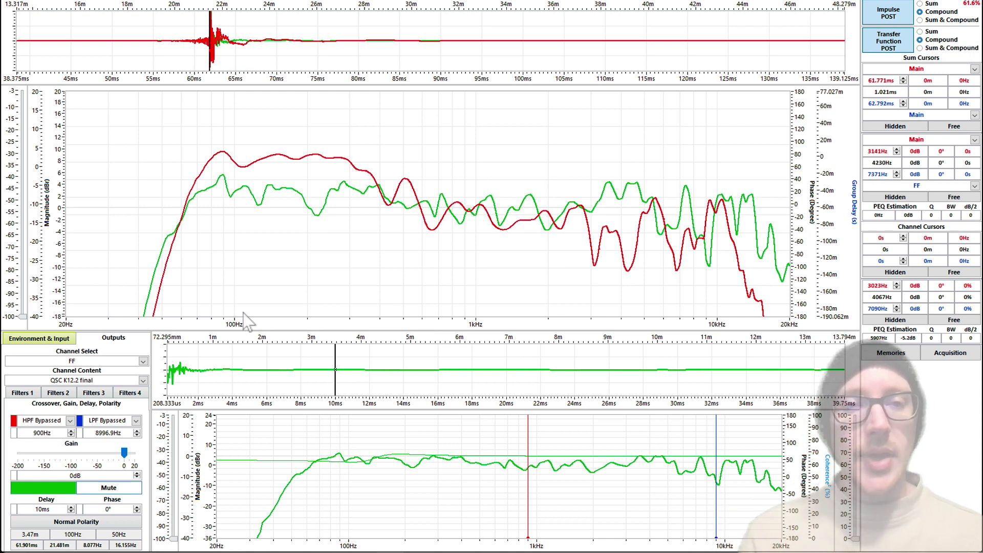
scroll(215, 45, up, 5)
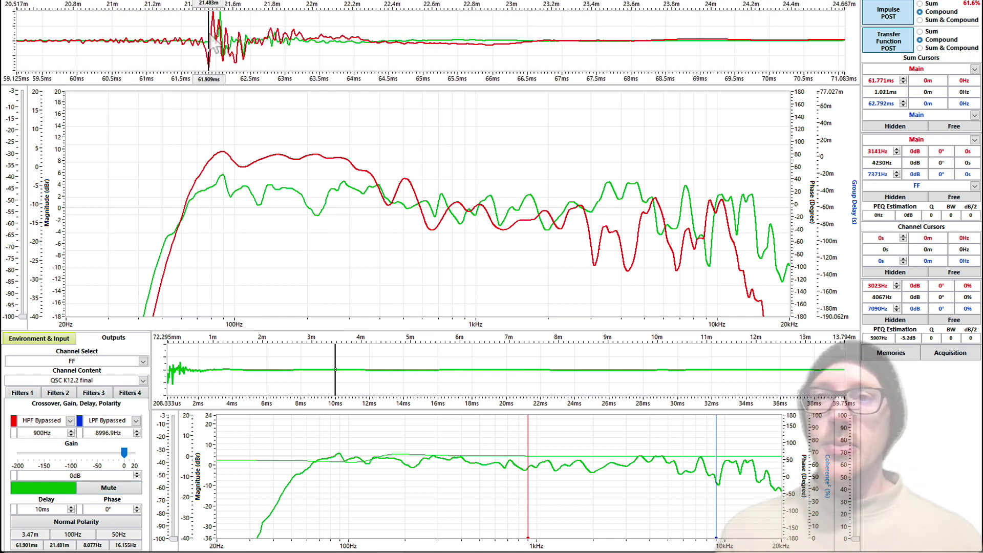
scroll(215, 46, up, 2)
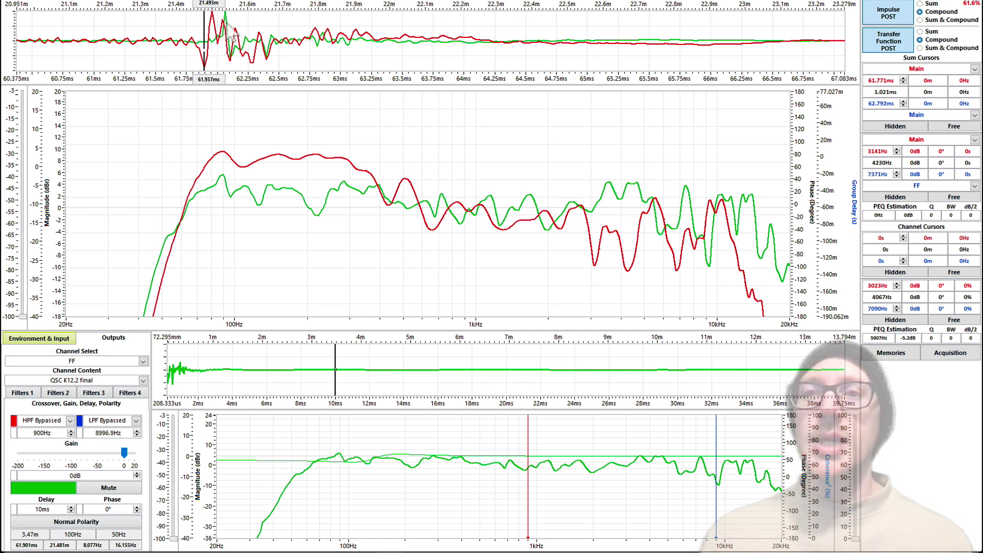
scroll(225, 23, up, 2)
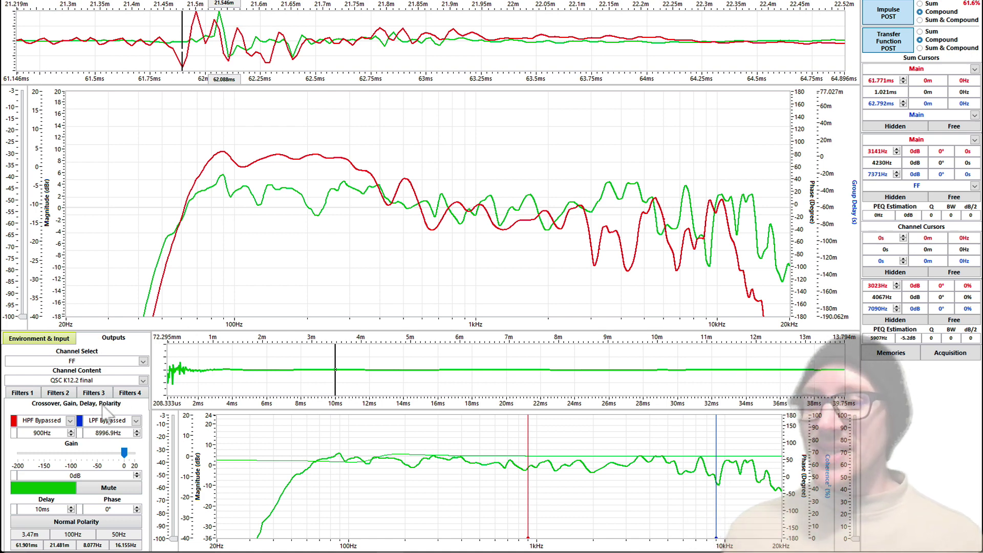
Step: Activate the FF channel's High Shelf filter at 2813.8 Hz by removing its bypass, toggling it to compare the response
click(28, 394)
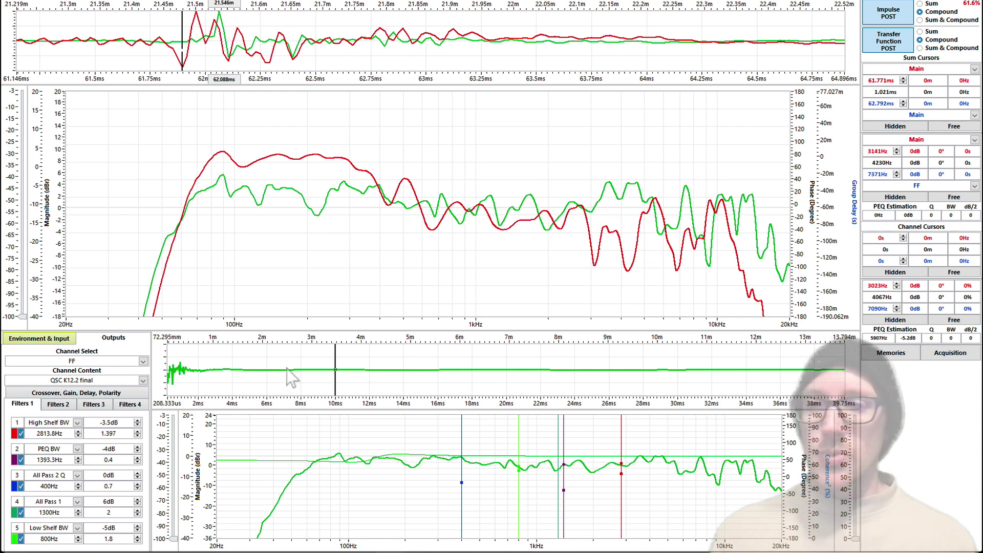
click(21, 434)
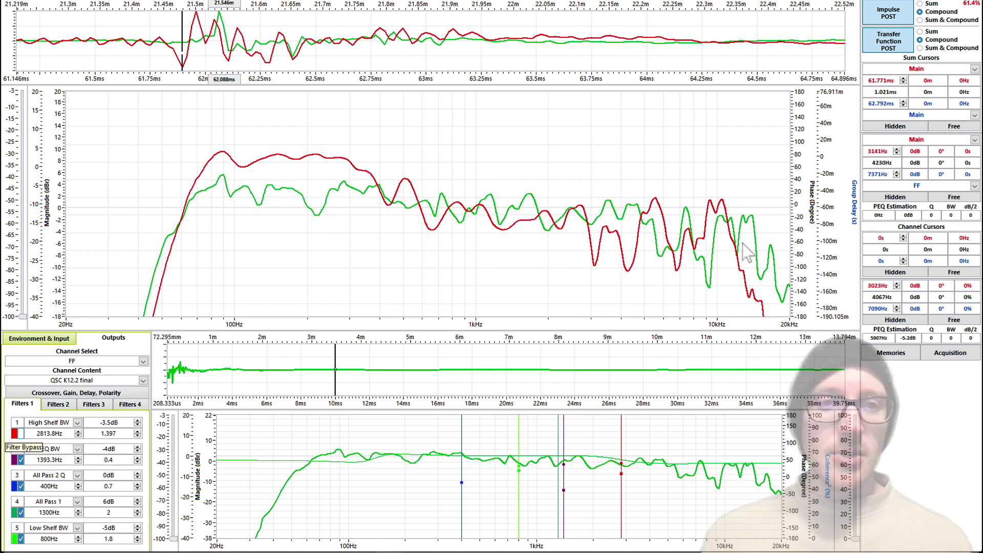
click(21, 433)
click(21, 434)
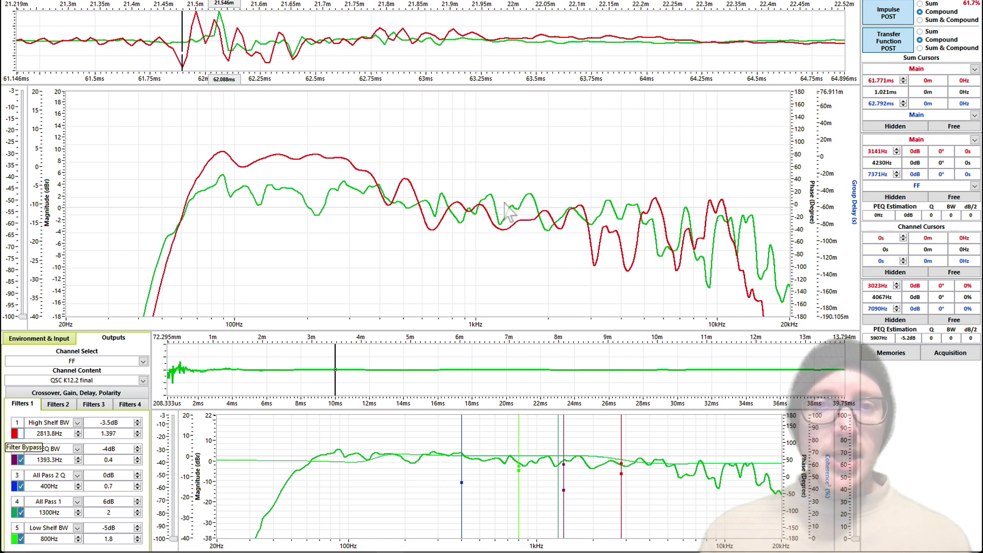
right_click(504, 165)
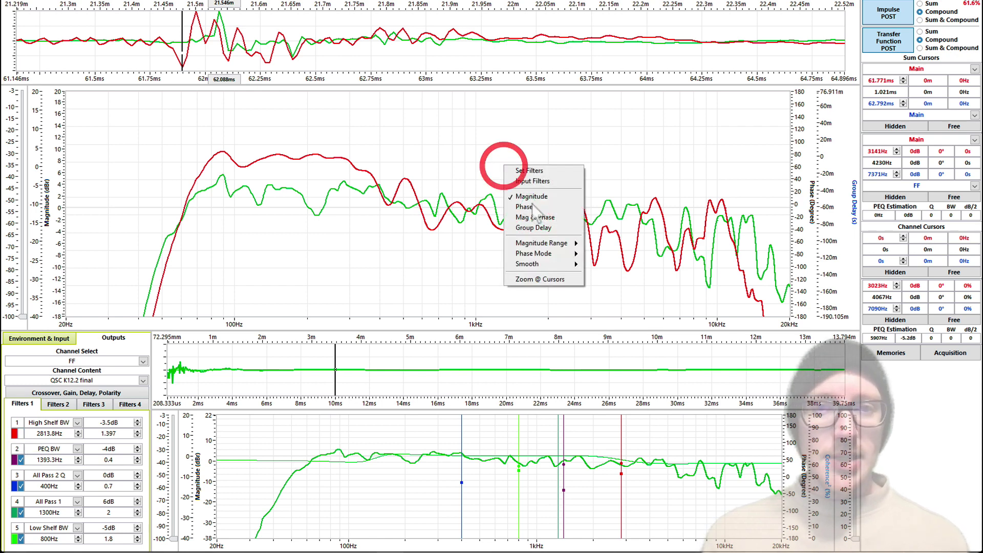
click(559, 263)
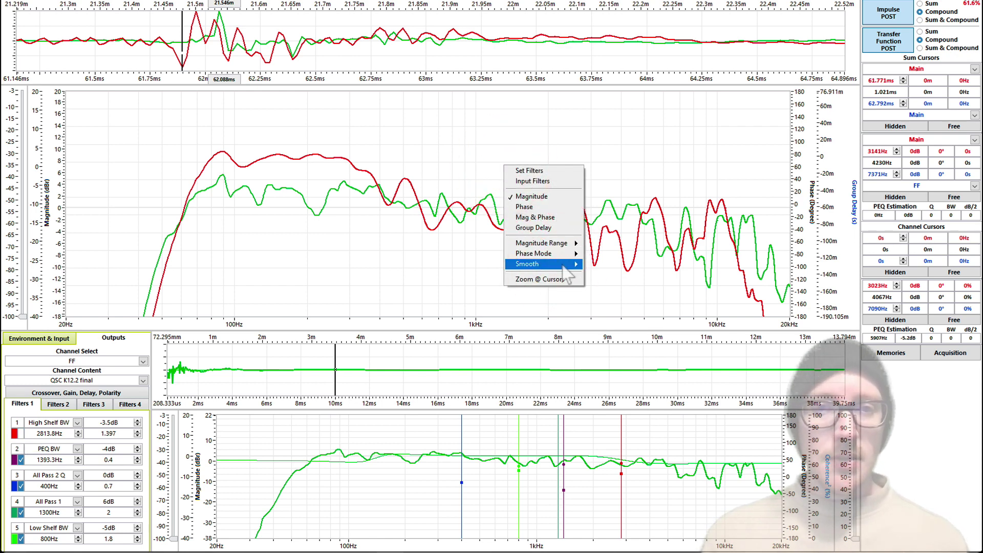
click(563, 265)
click(424, 243)
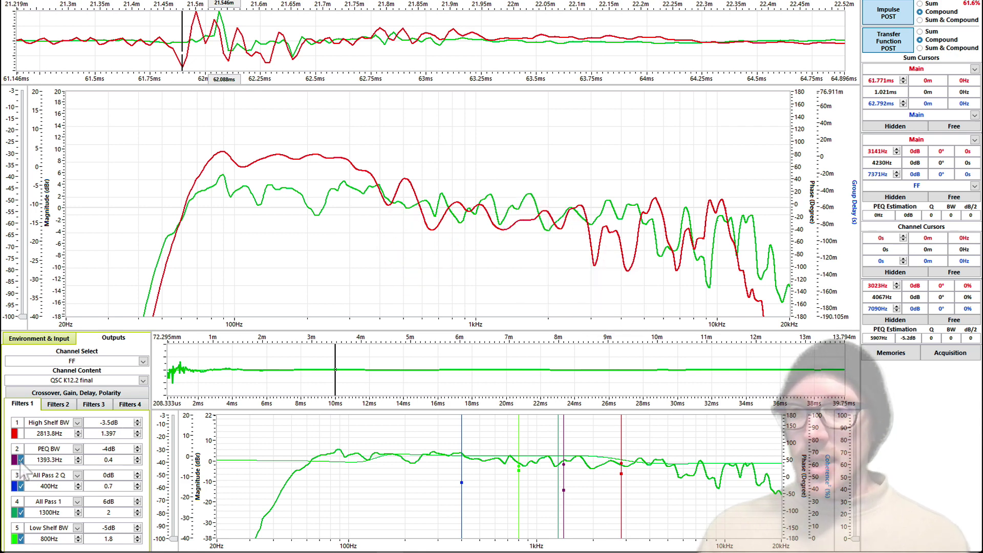
Step: Activate the FF channel's PEQ at 1393.3 Hz, and check both channels' phase before returning the graph to magnitude
click(21, 460)
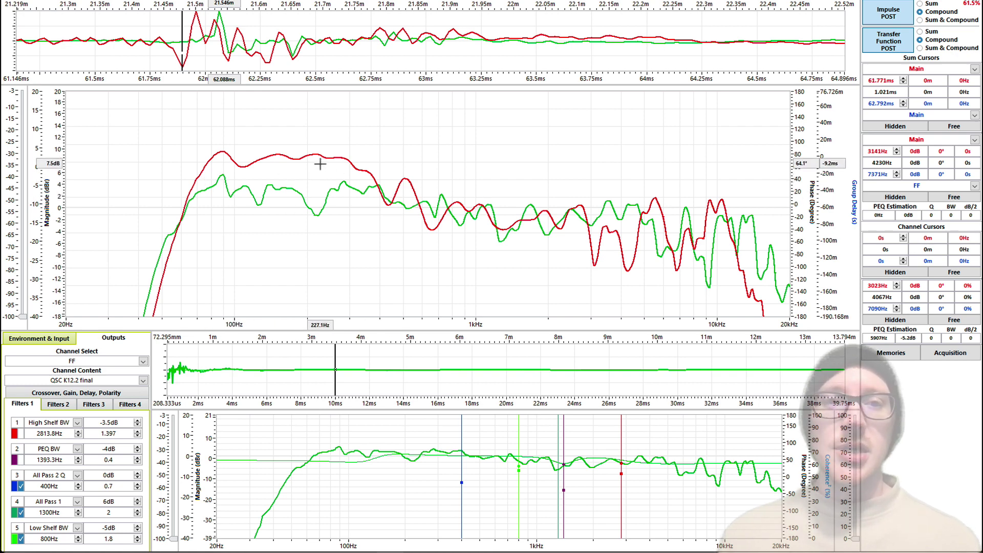
right_click(380, 149)
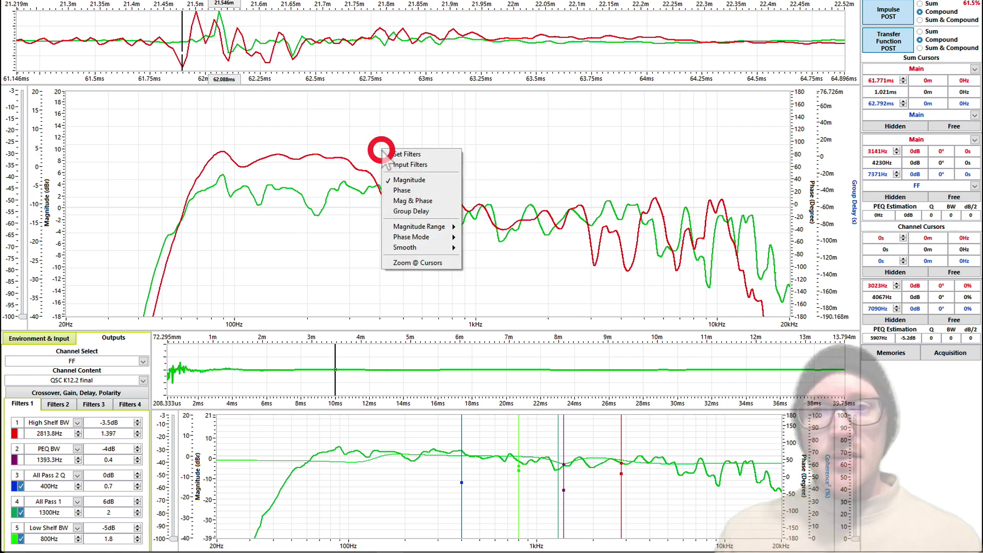
click(404, 191)
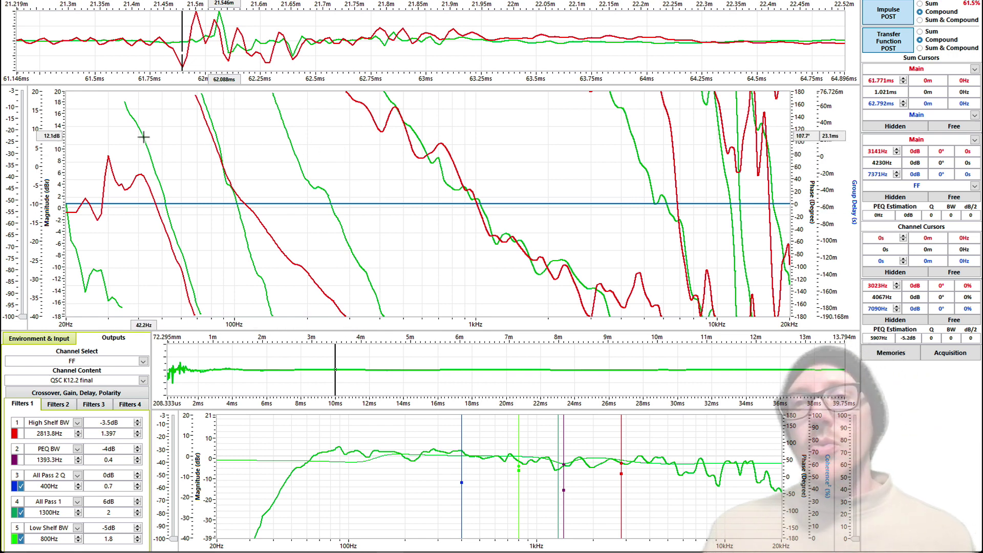
right_click(248, 136)
click(276, 167)
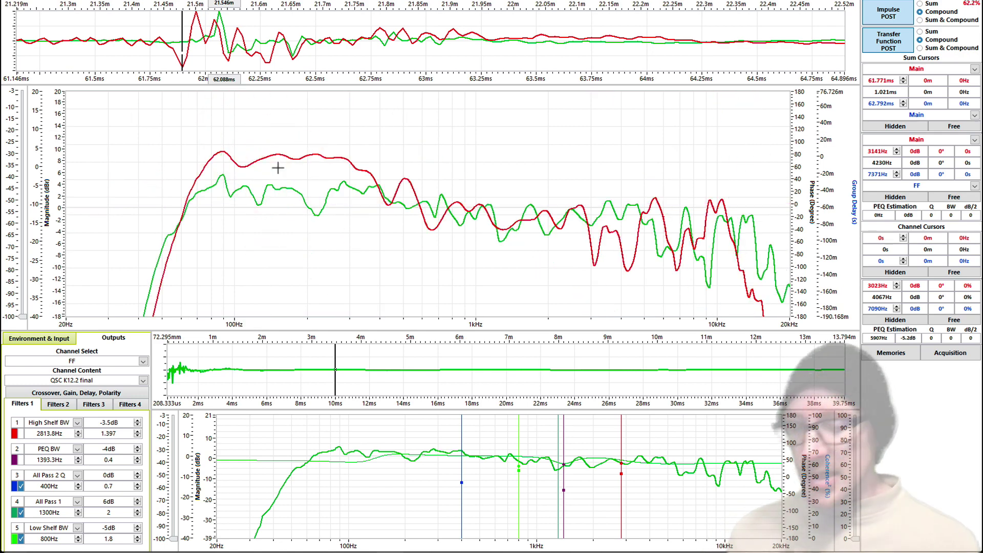
Step: Switch to MAPP 3D and inspect the positions of the flown array, the individual front fill loudspeaker and the XMF microphone
key(super+Tab)
click(413, 225)
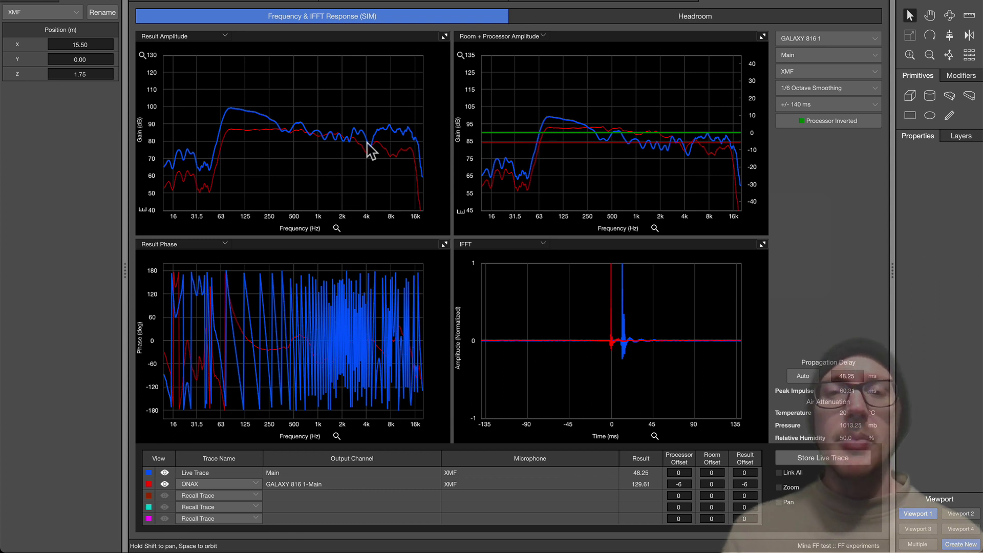
click(281, 3)
drag(168, 165, 231, 239)
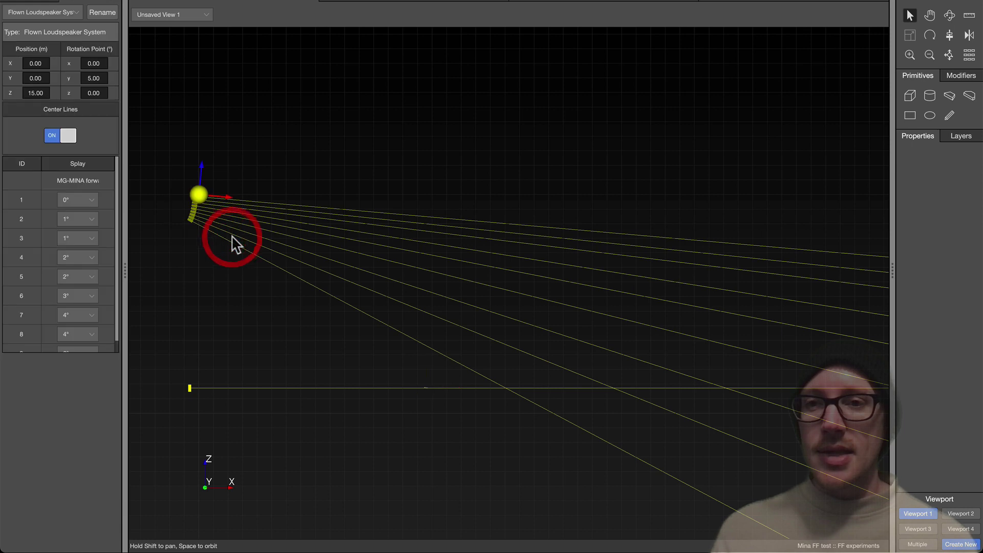
click(207, 308)
click(199, 399)
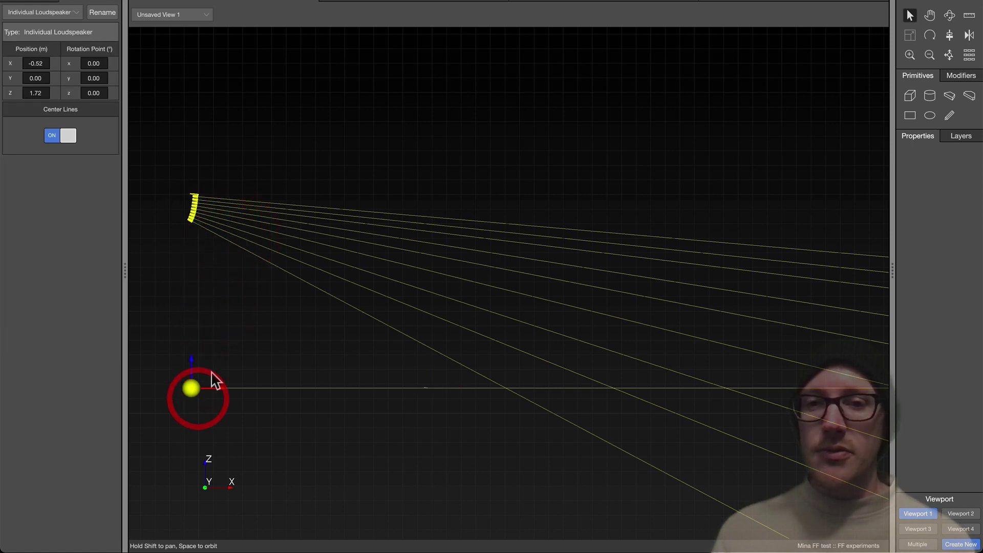
click(233, 354)
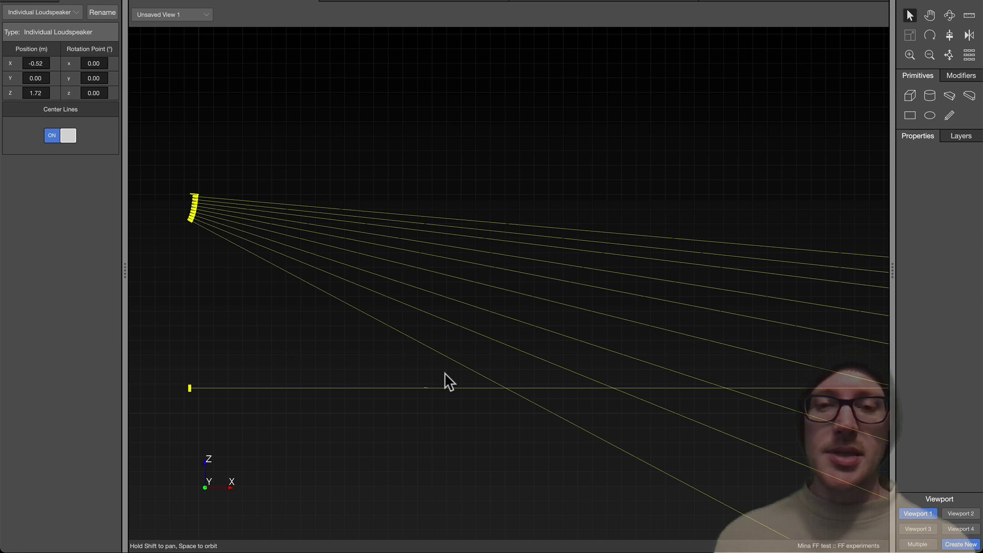
click(436, 408)
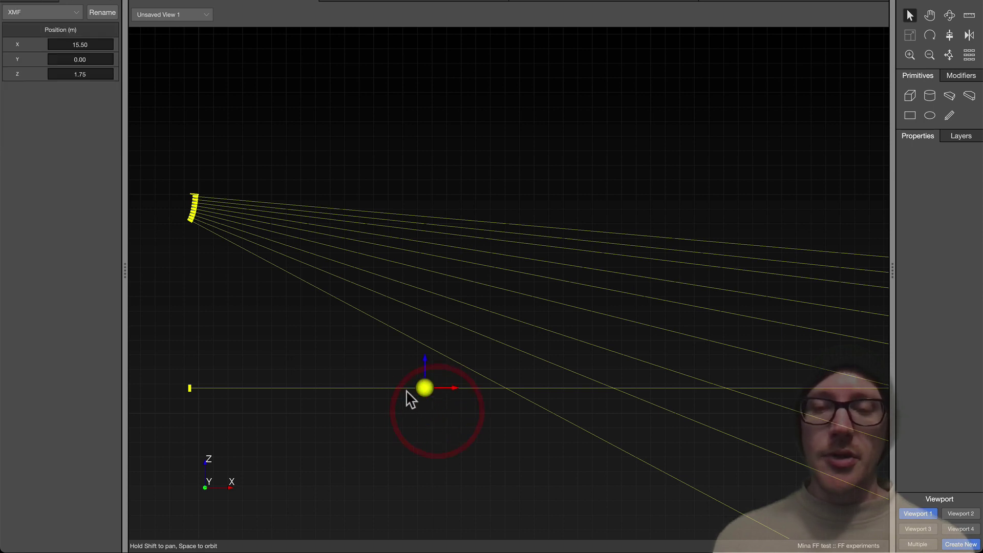
click(339, 355)
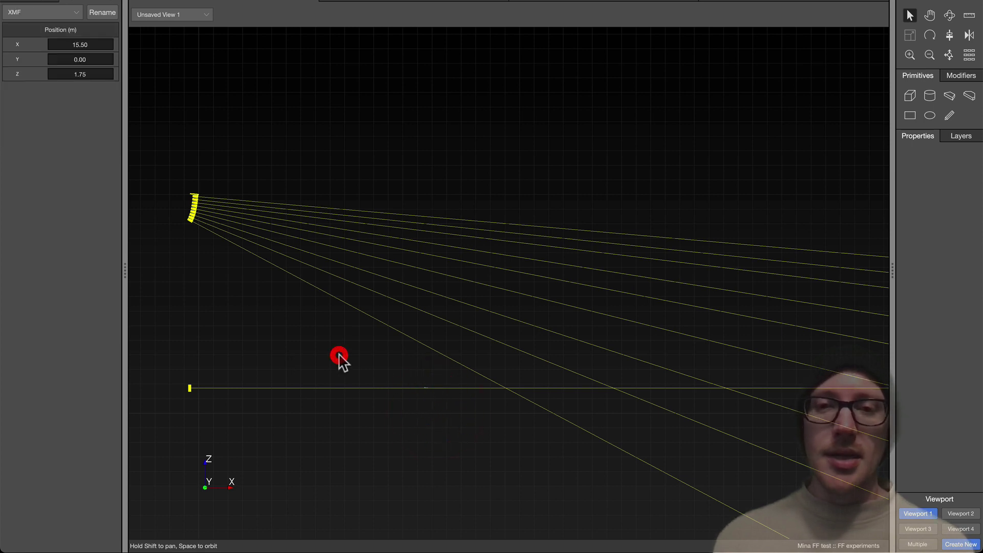
Step: Unmute the FF output of the GALAXY 816 processor and bring up the predicted frequency response at XMF
click(609, 1)
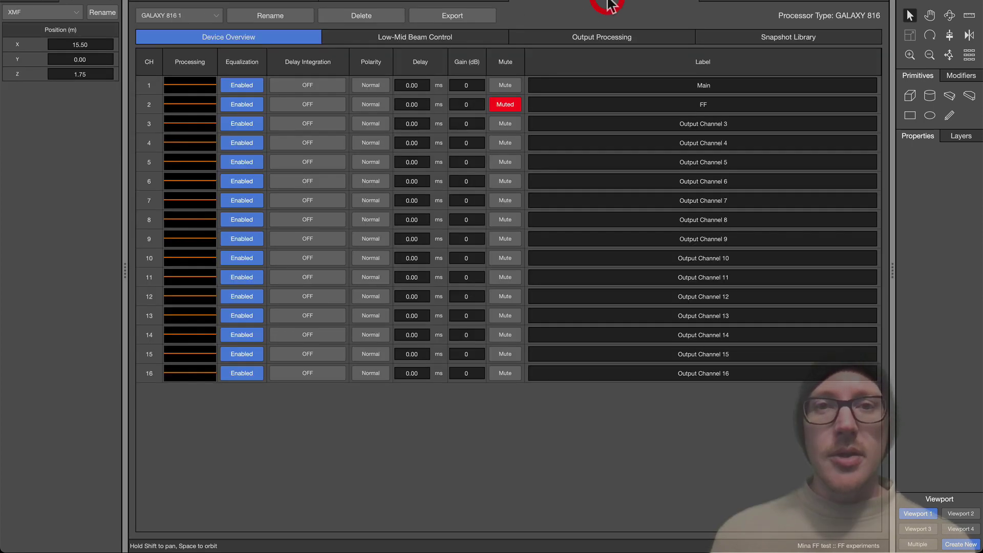
click(505, 103)
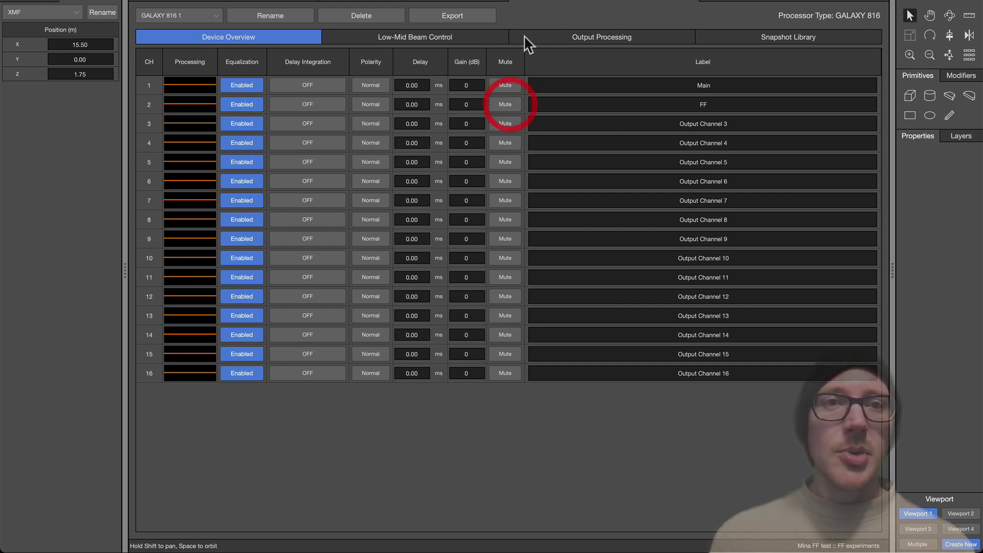
click(764, 2)
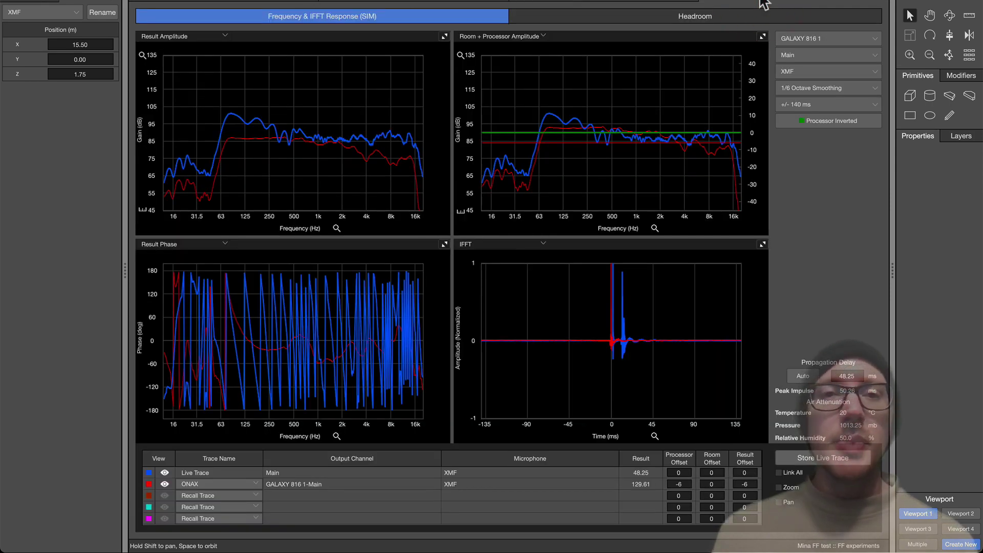
Step: Hide the ONAX trace and set the XMF microphone's X position to 15.60 m
click(164, 484)
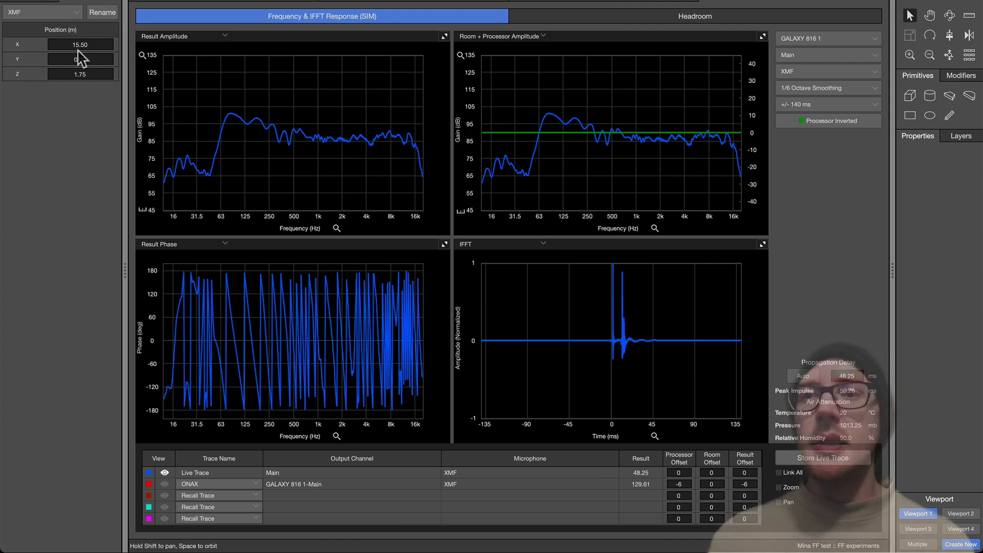
key(BackSpace)
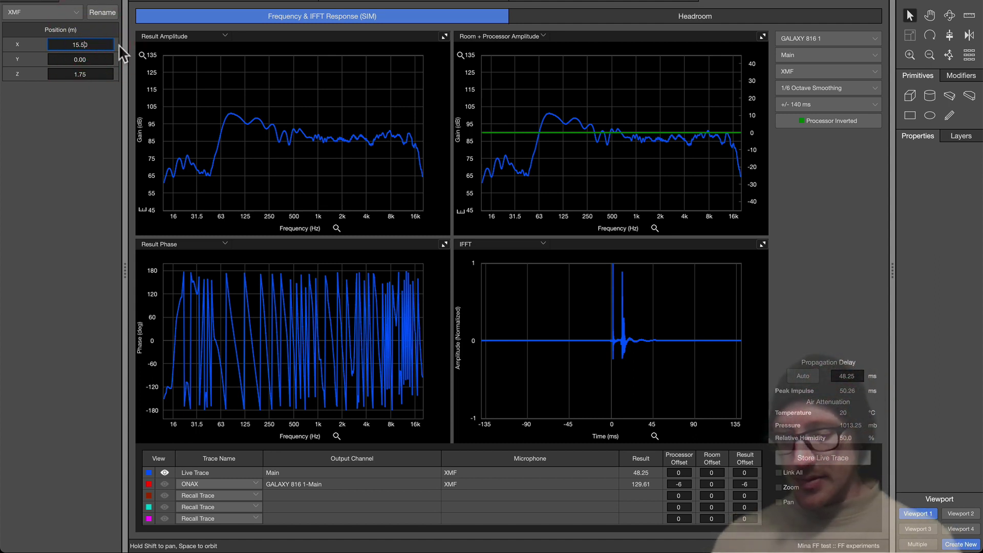
key(Tab)
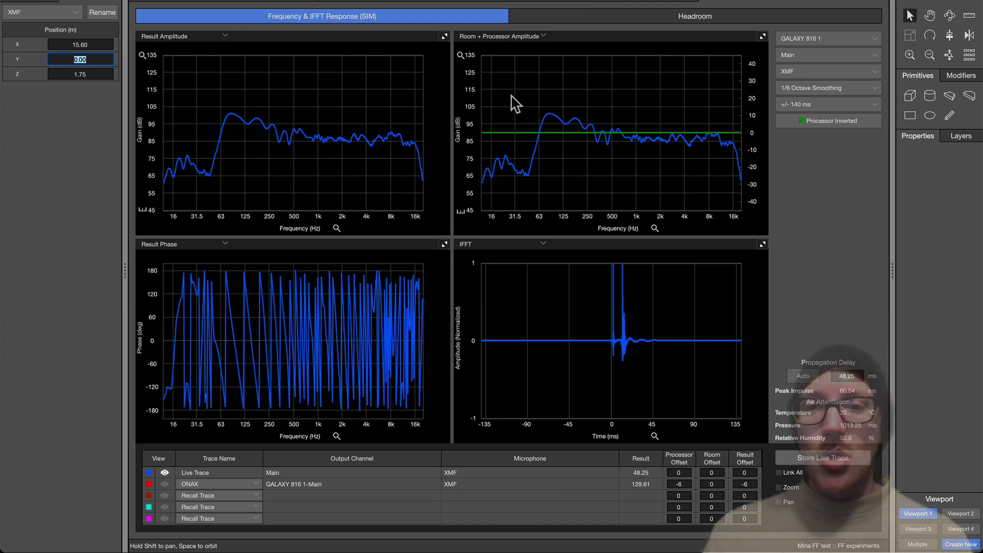
Step: Show the ONAX trace in place of the live trace and enlarge the Result Amplitude plot
click(165, 473)
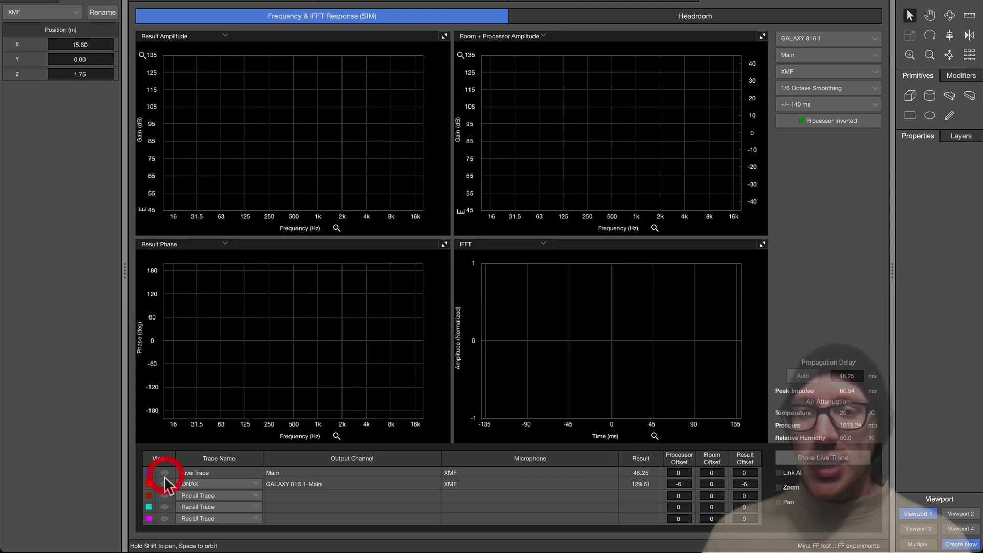
click(164, 484)
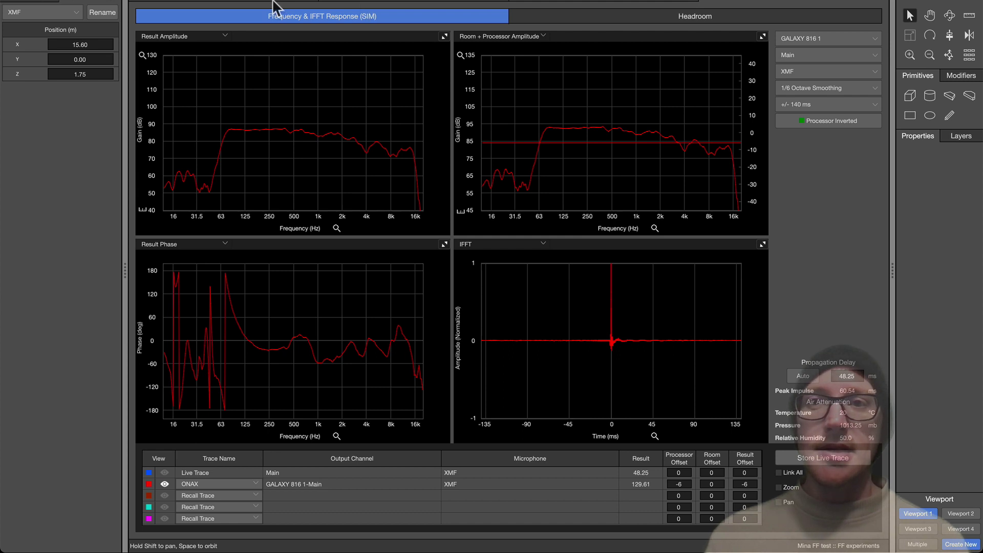
click(272, 4)
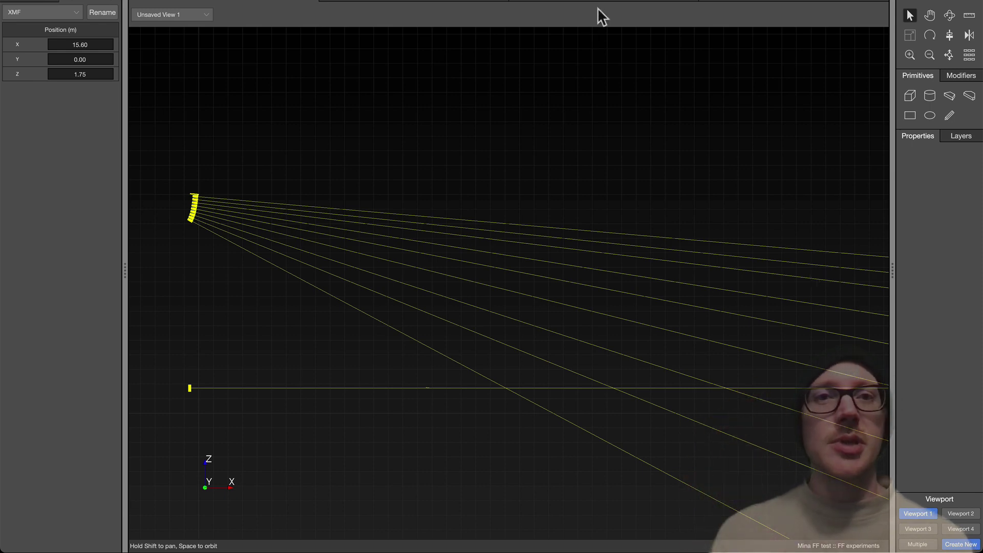
click(757, 3)
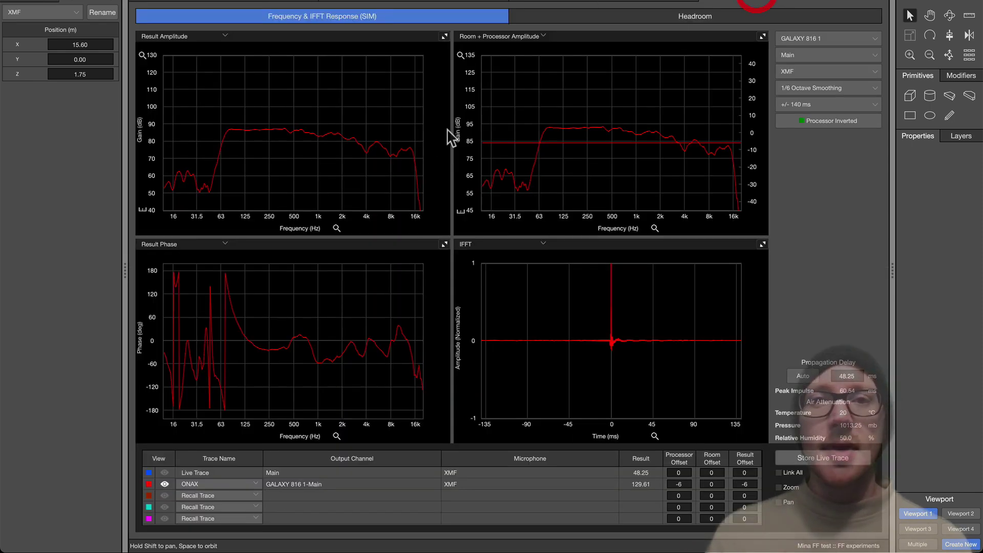
click(444, 37)
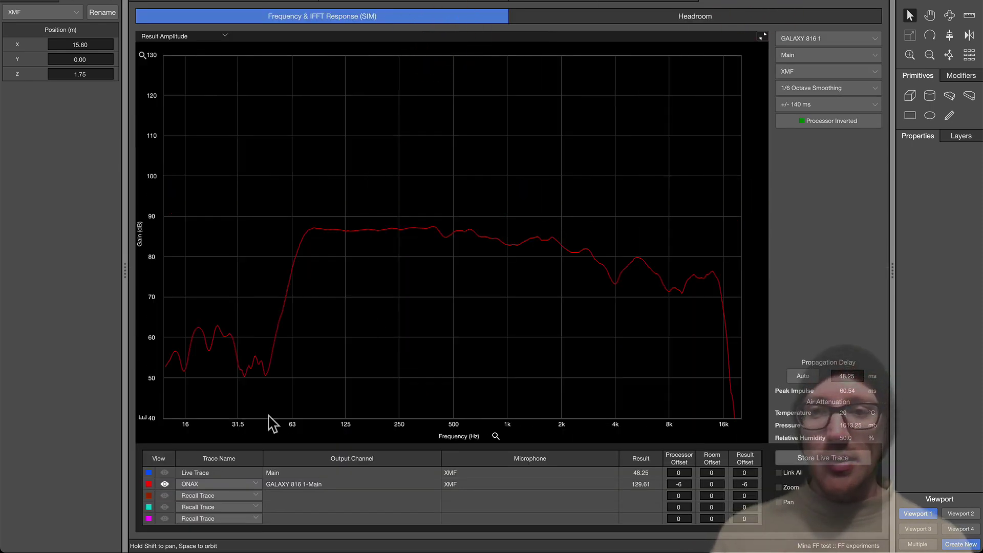
Step: Turn the live trace back on and mute the FF output of the GALAXY 816 processor
click(164, 484)
click(165, 483)
click(164, 472)
click(607, 4)
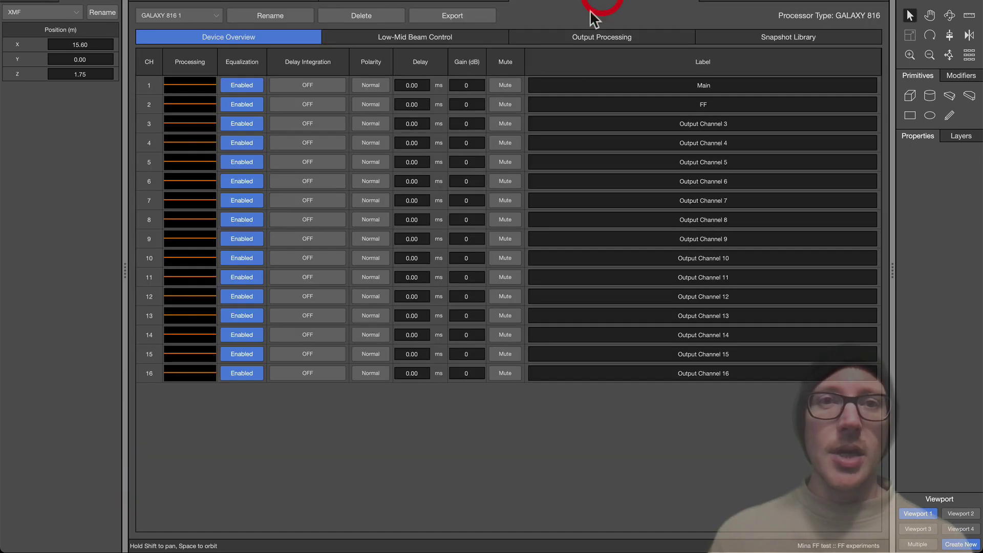
click(514, 103)
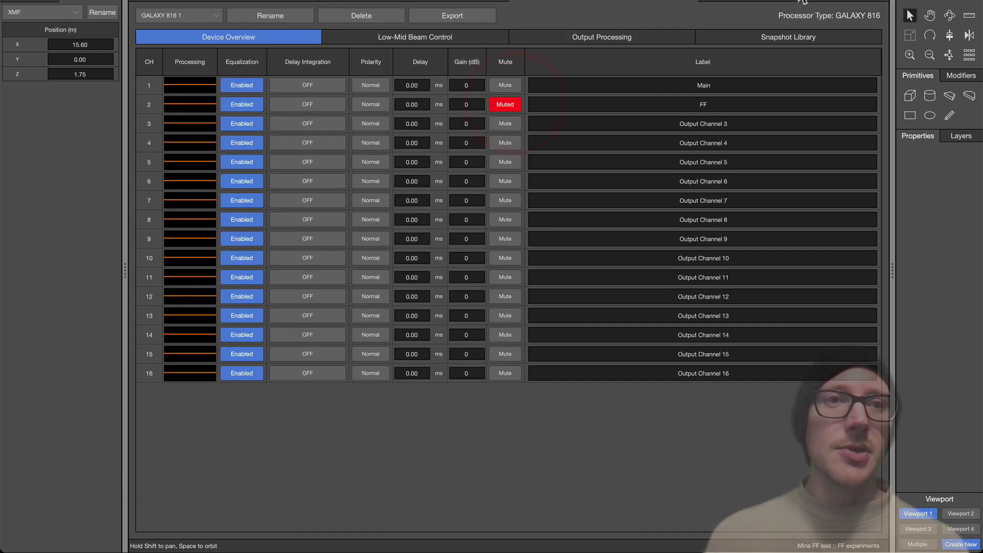
click(800, 4)
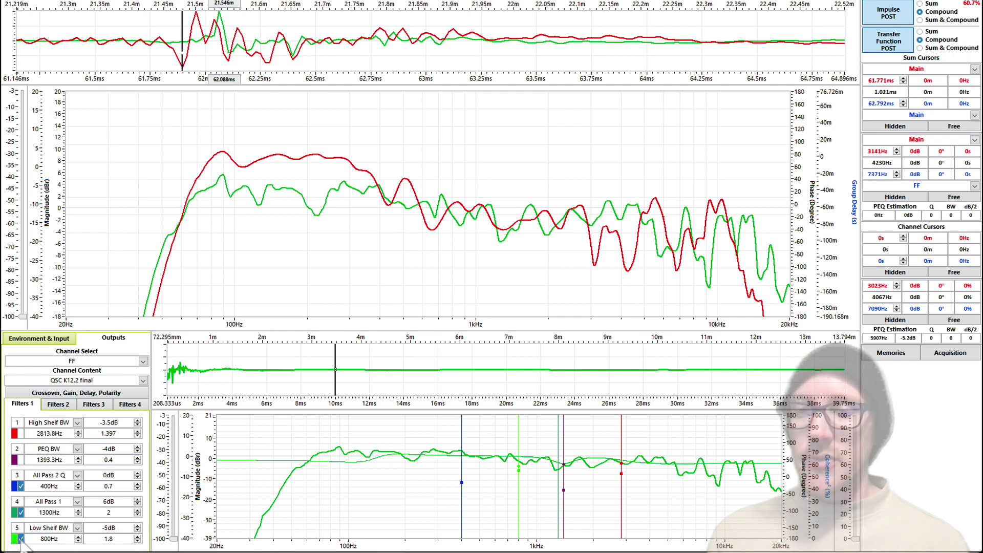
Step: Activate the FF channel's 800 Hz low shelf filter and compare the summed transfer function with it active and bypassed
click(21, 540)
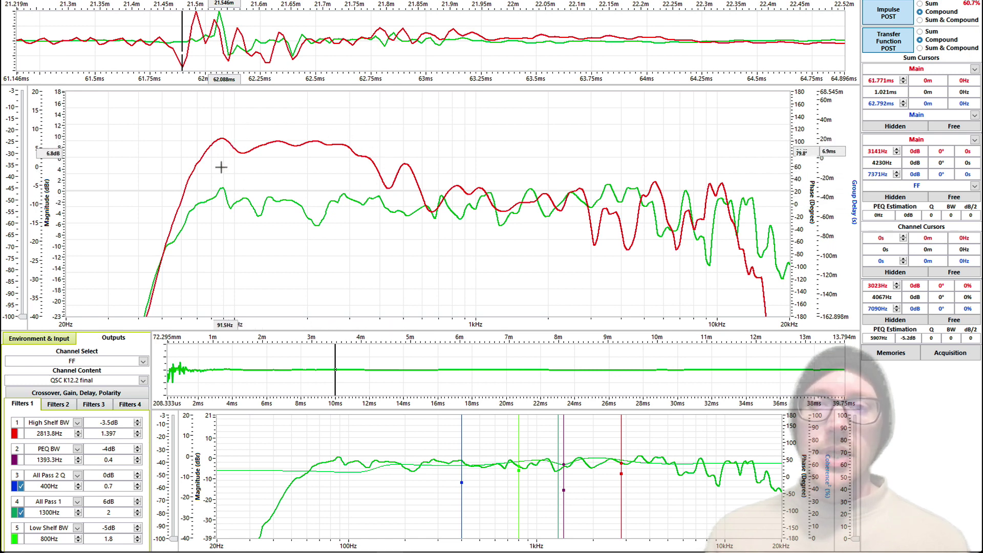
click(920, 47)
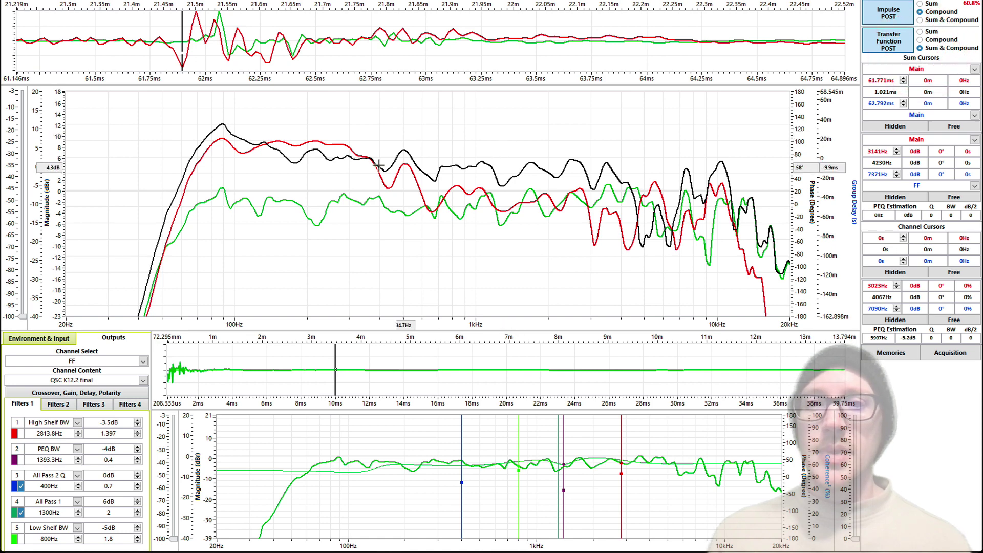
click(21, 539)
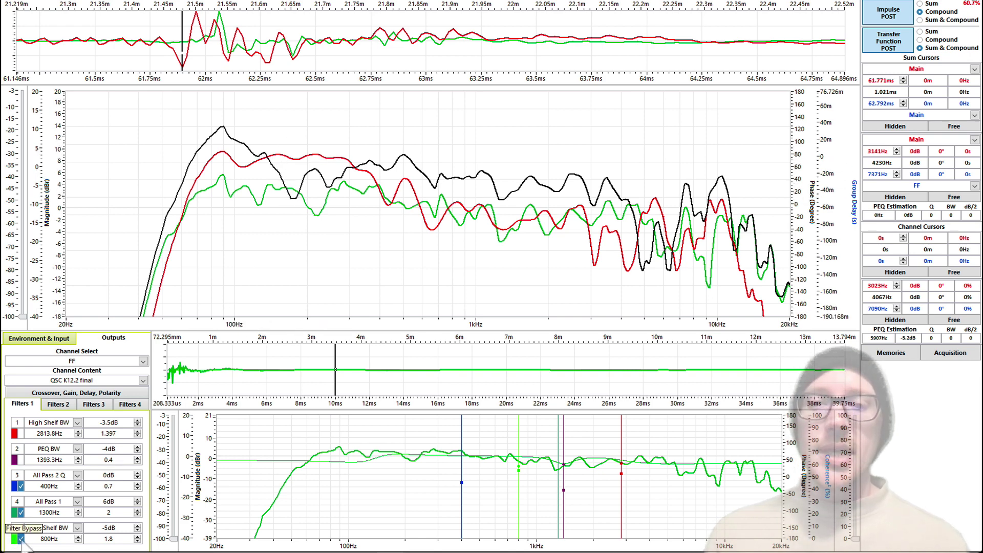
click(20, 539)
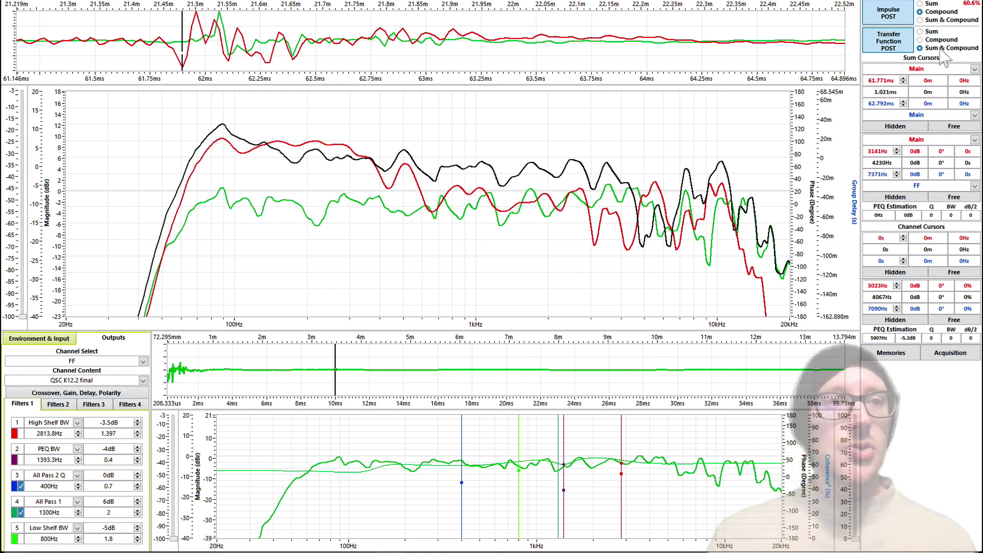
click(921, 40)
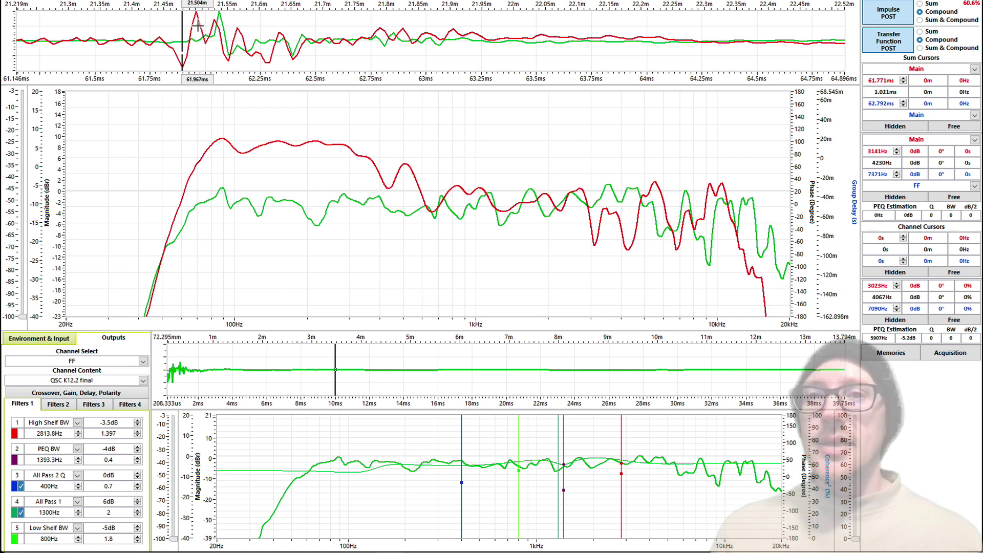
Step: Align the FF impulse peak with the Main impulse peak by setting the FF channel's delay to 9.896 ms
scroll(146, 24, up, 2)
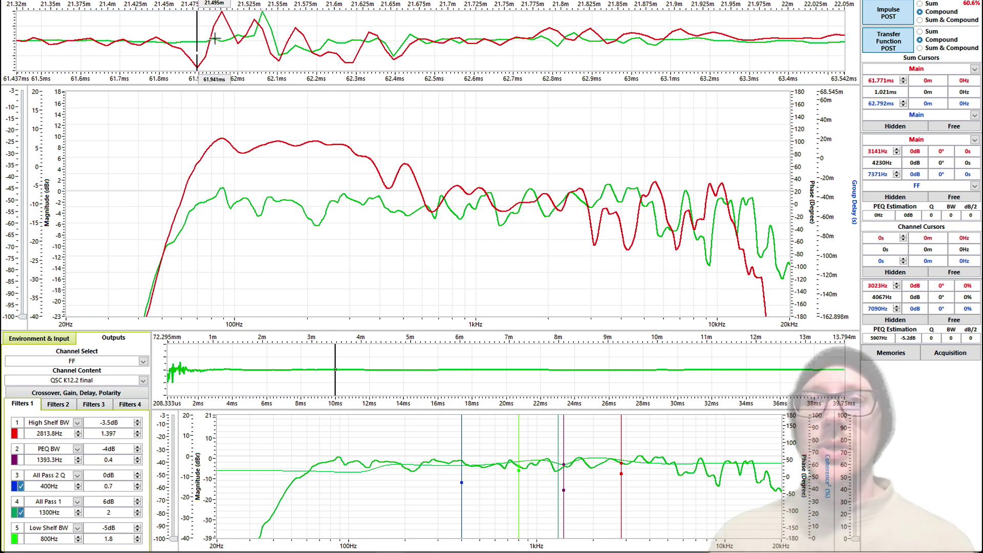
click(105, 360)
click(24, 371)
click(105, 360)
click(95, 389)
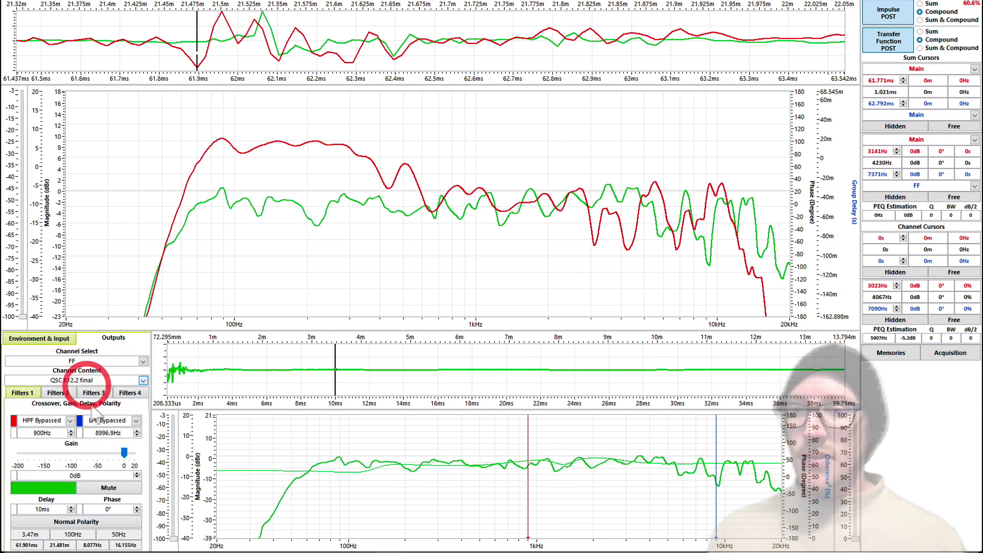
double_click(51, 508)
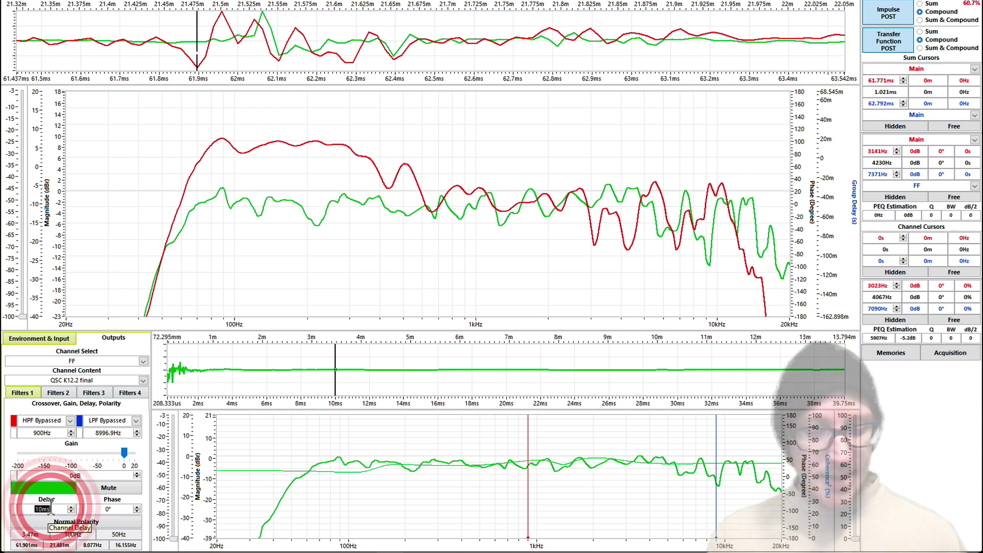
text(9.979)
key(Return)
click(45, 510)
key(Return)
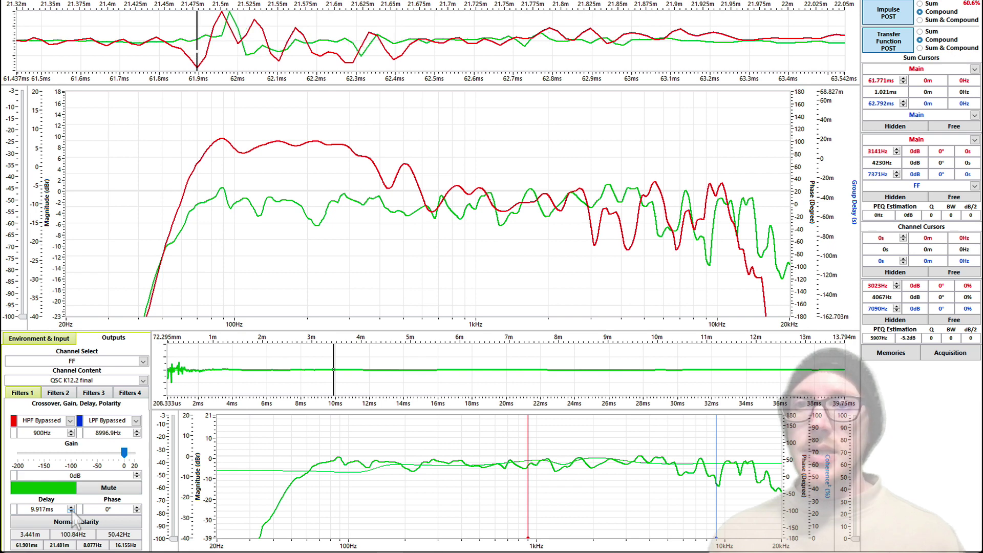
click(71, 512)
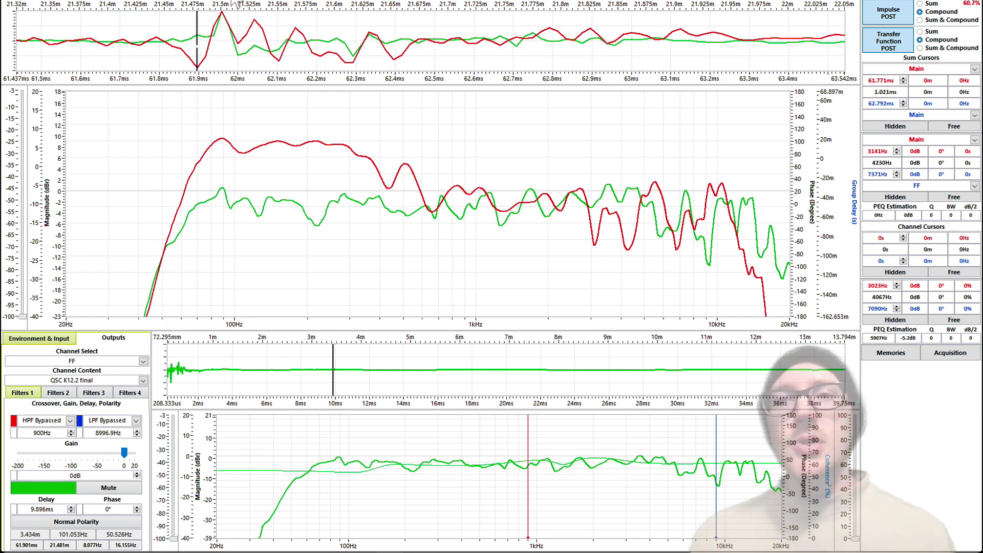
click(221, 19)
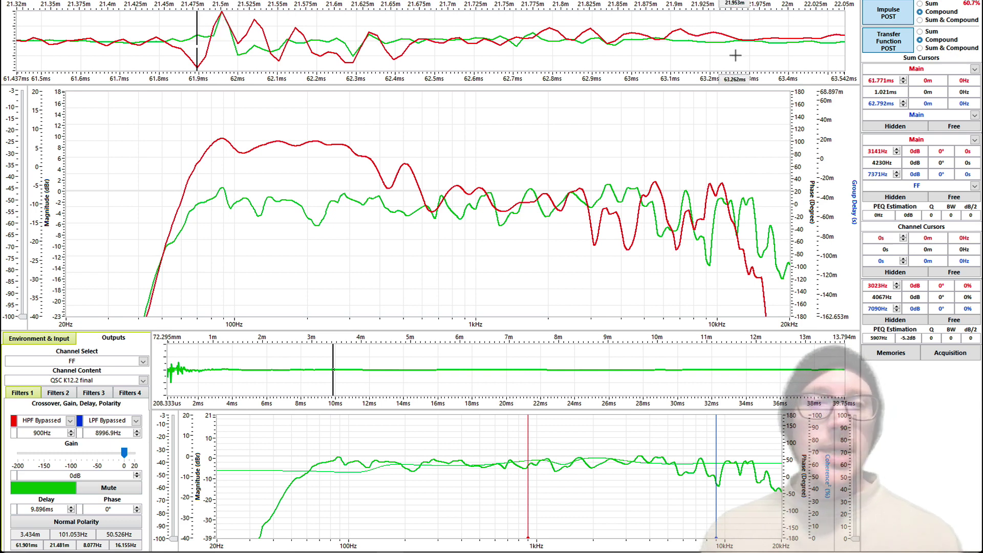
Step: Examine the summed response and the phase of the Main and FF traces, returning the plot to compound magnitude
click(920, 48)
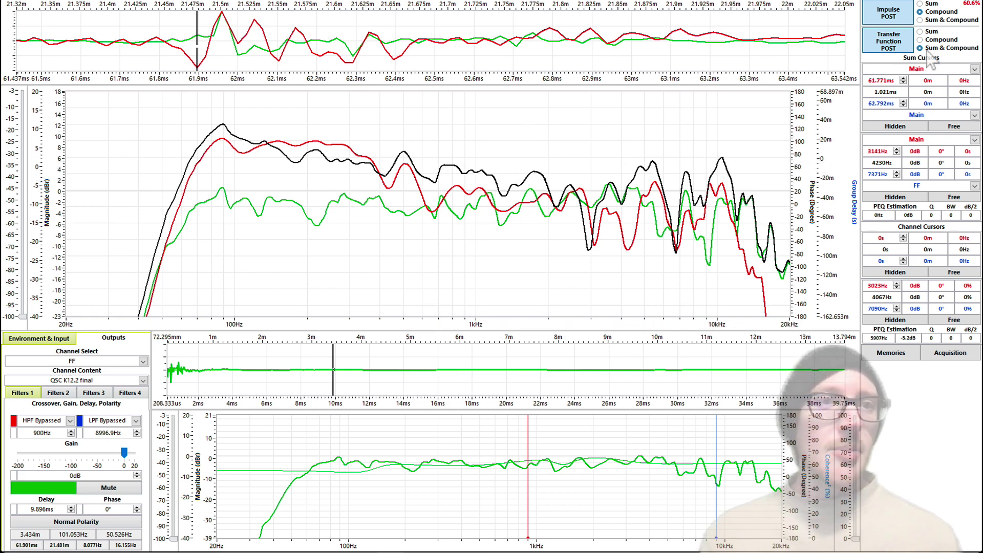
click(919, 39)
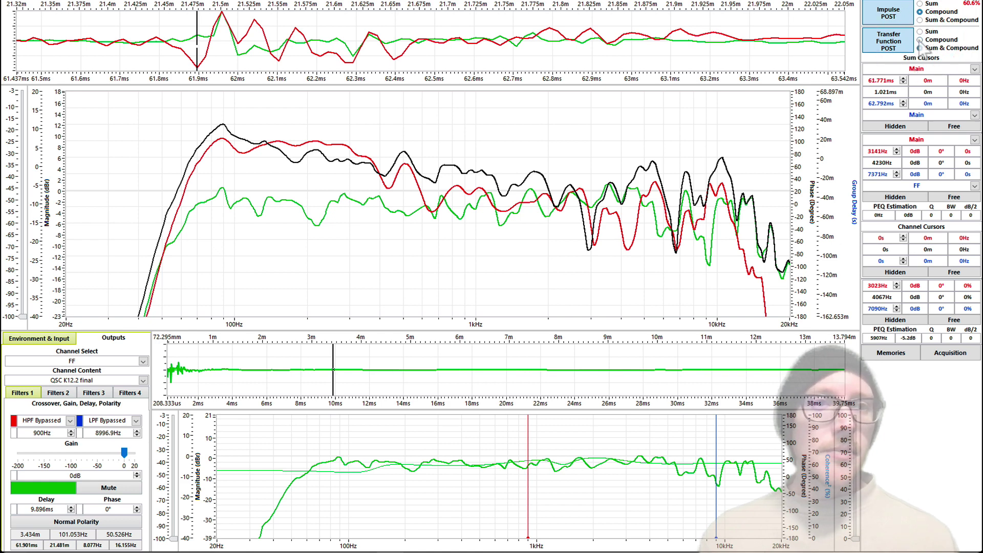
right_click(552, 149)
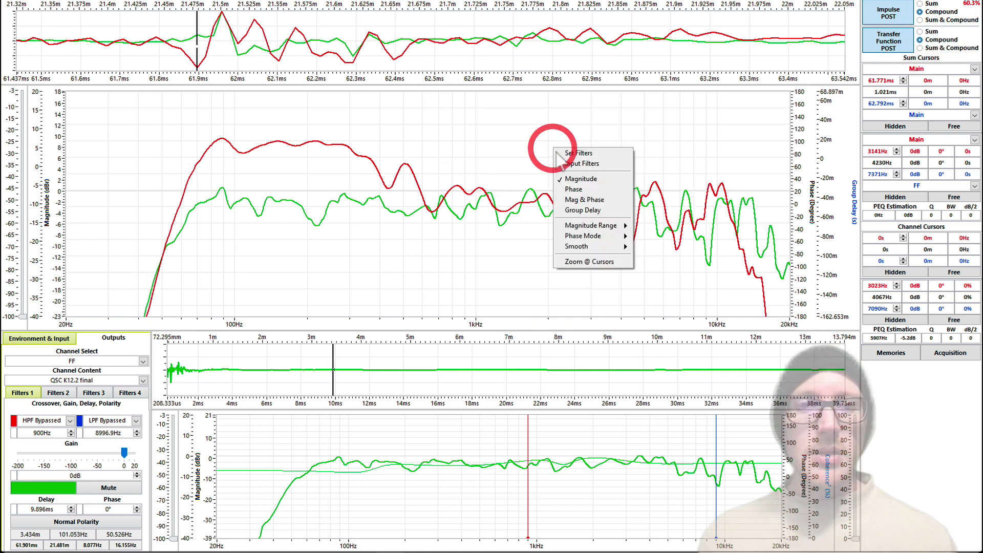
click(595, 190)
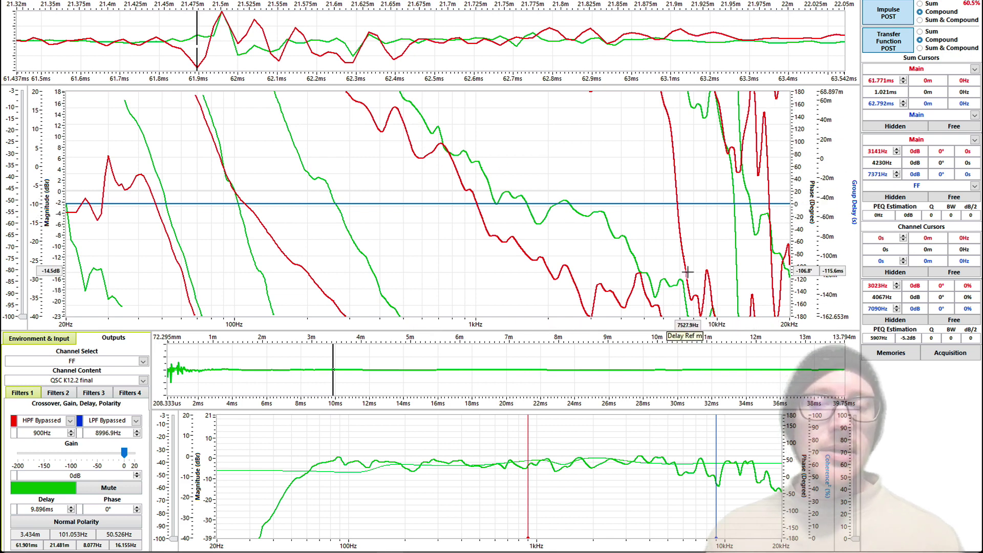
right_click(566, 146)
click(582, 180)
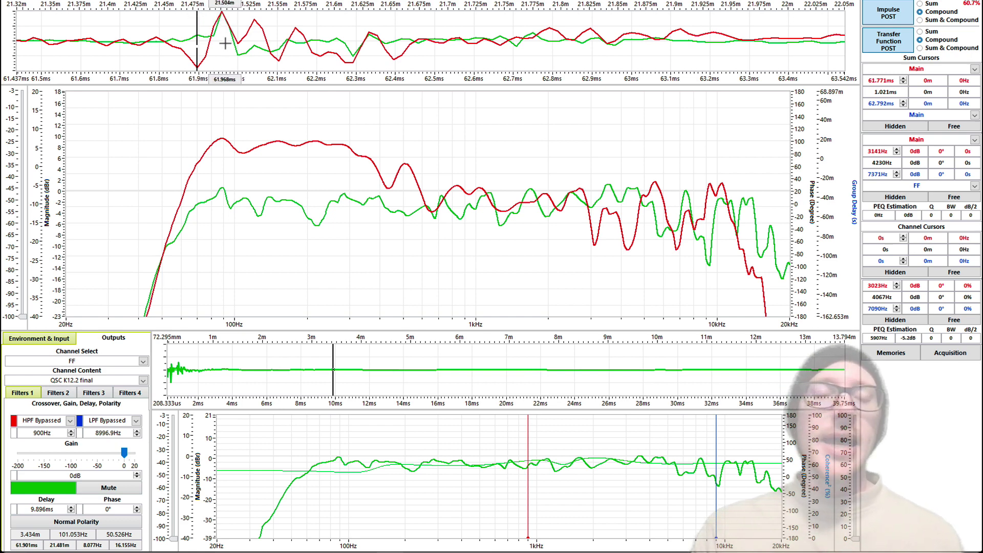
Step: Clear the existing "Peak align inv" memory and memorize the current response as "aligned peaks"
click(898, 354)
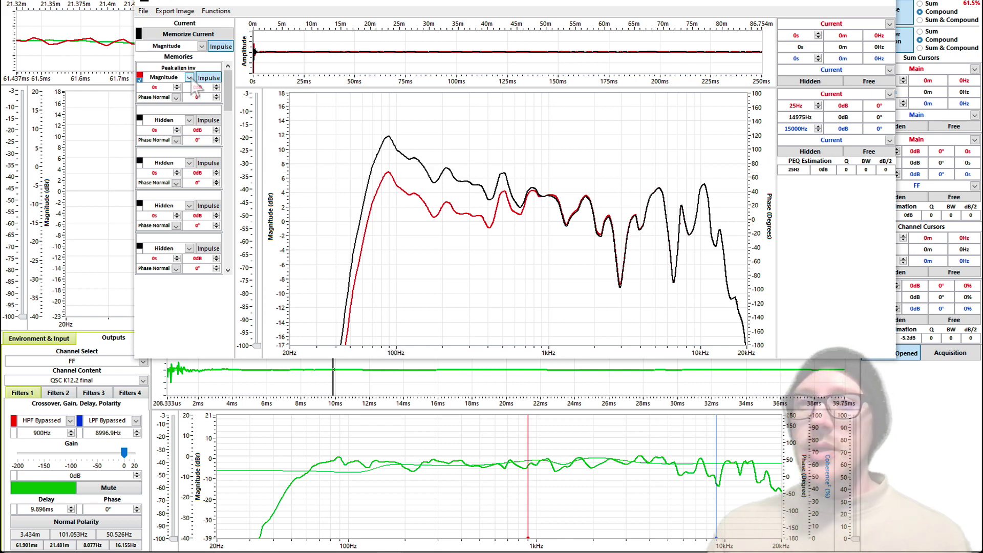
click(189, 78)
click(179, 169)
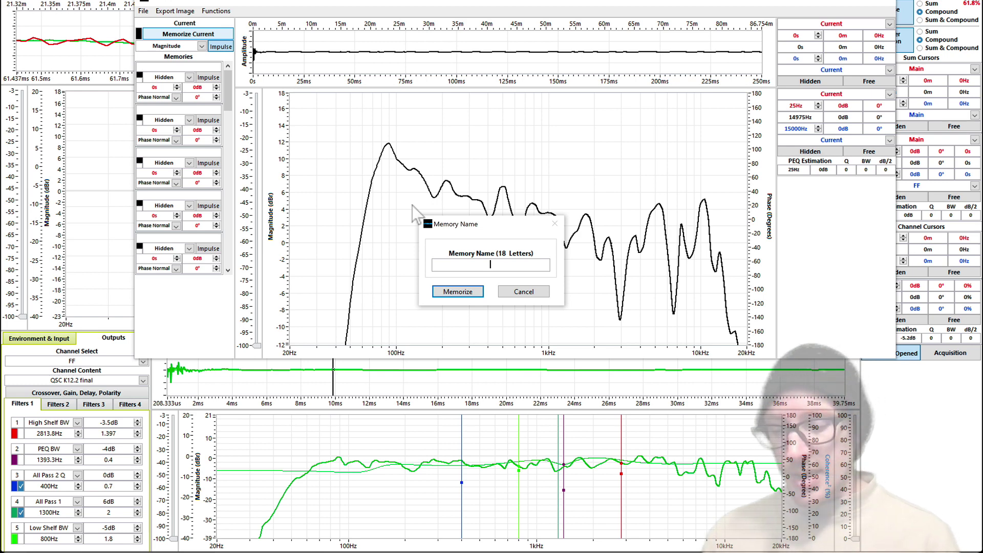
text(de)
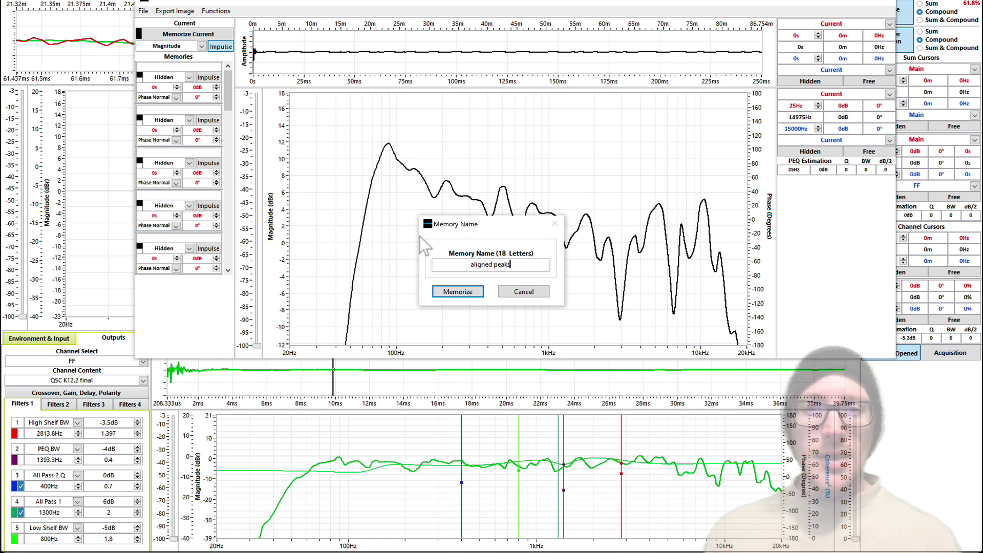
click(459, 293)
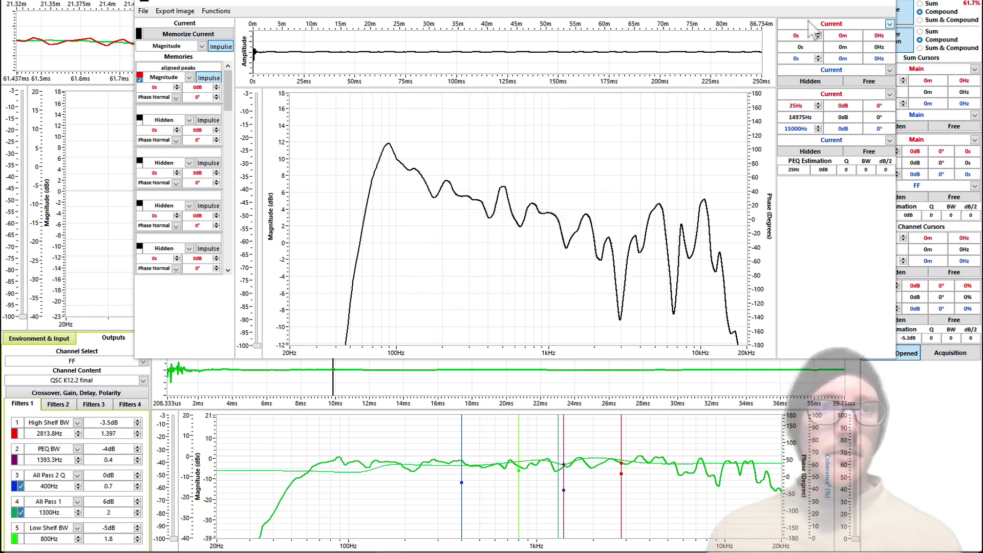
click(889, 9)
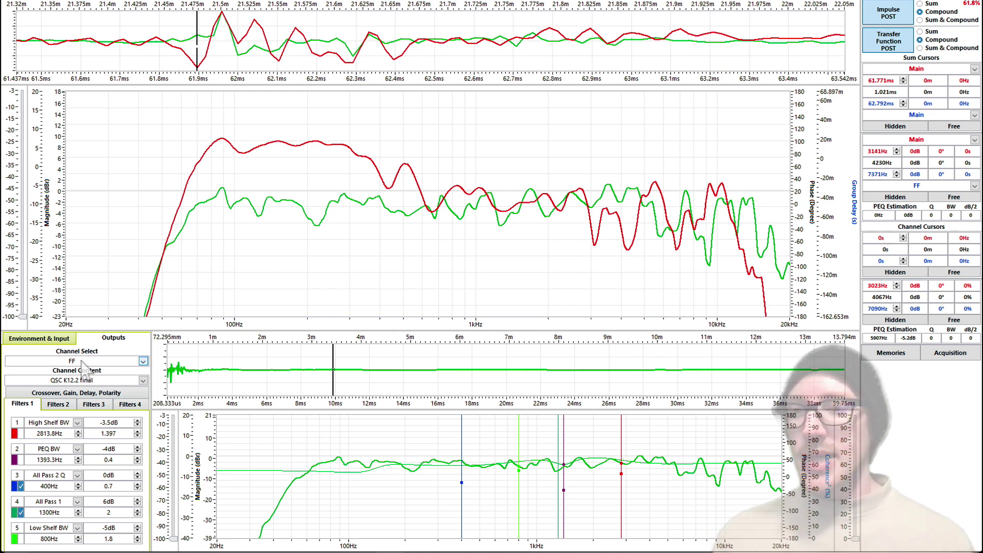
Step: Activate the 2000 Hz Peak BW filter in the input filters
click(37, 341)
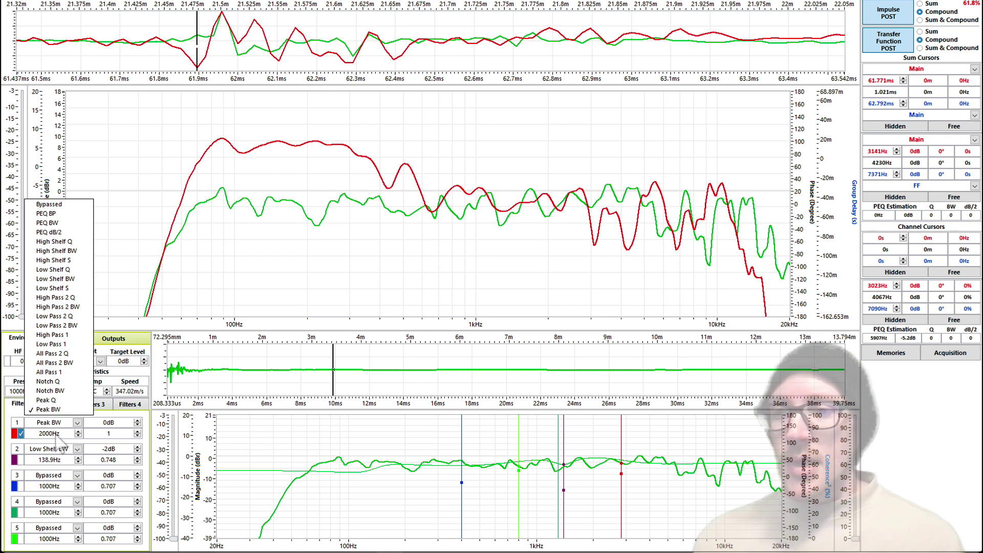
click(148, 416)
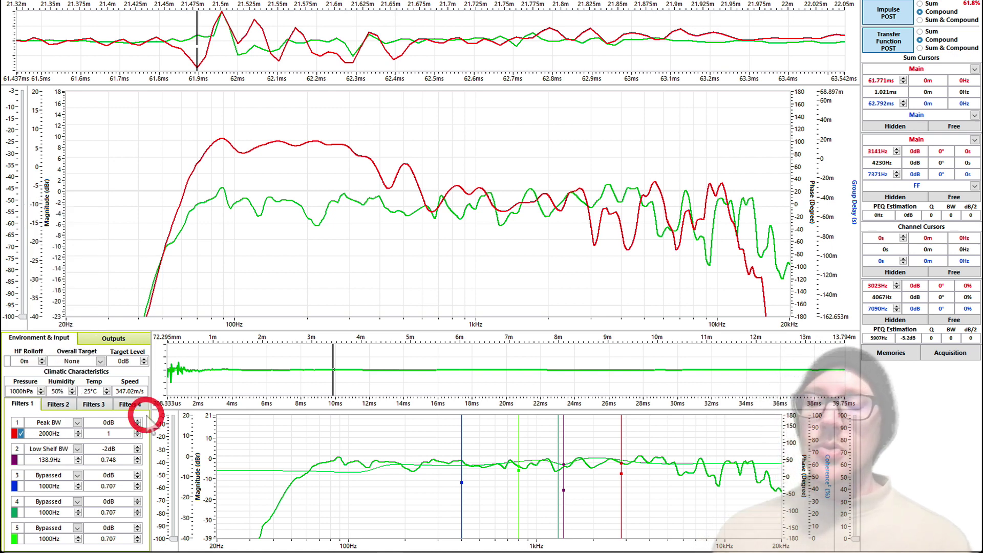
click(21, 433)
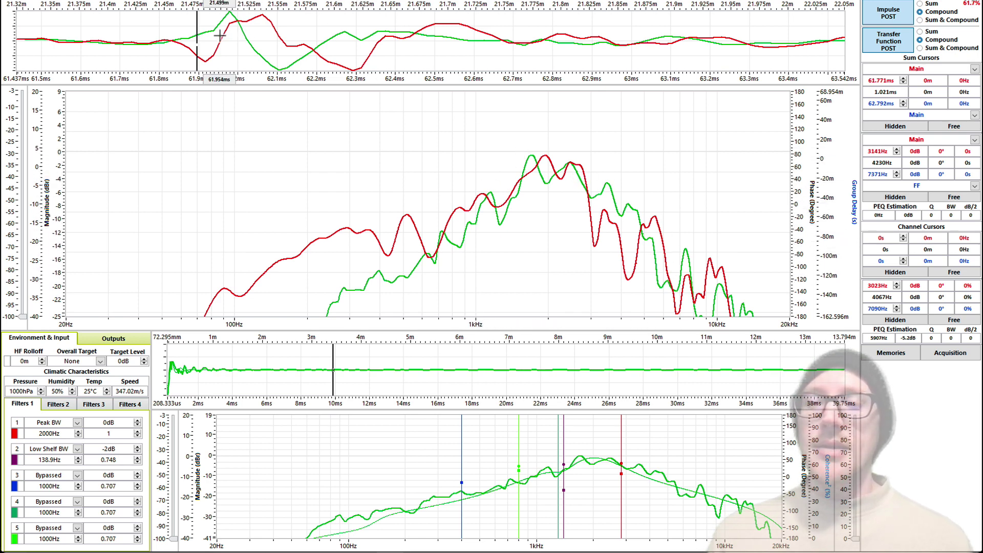
Step: Invert the FF channel's polarity and set its delay to 9.833 ms to line up the band-limited impulses
click(101, 339)
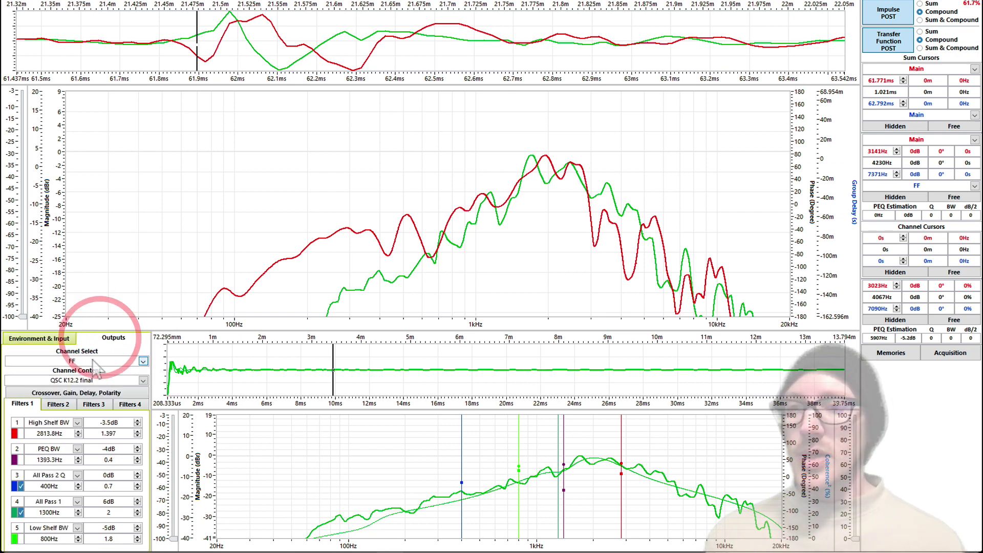
click(69, 394)
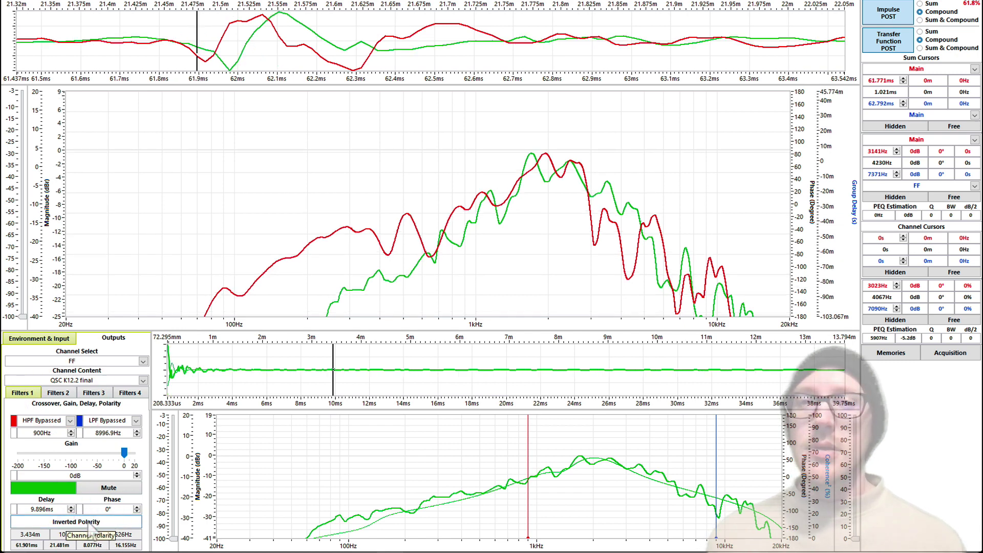
click(46, 509)
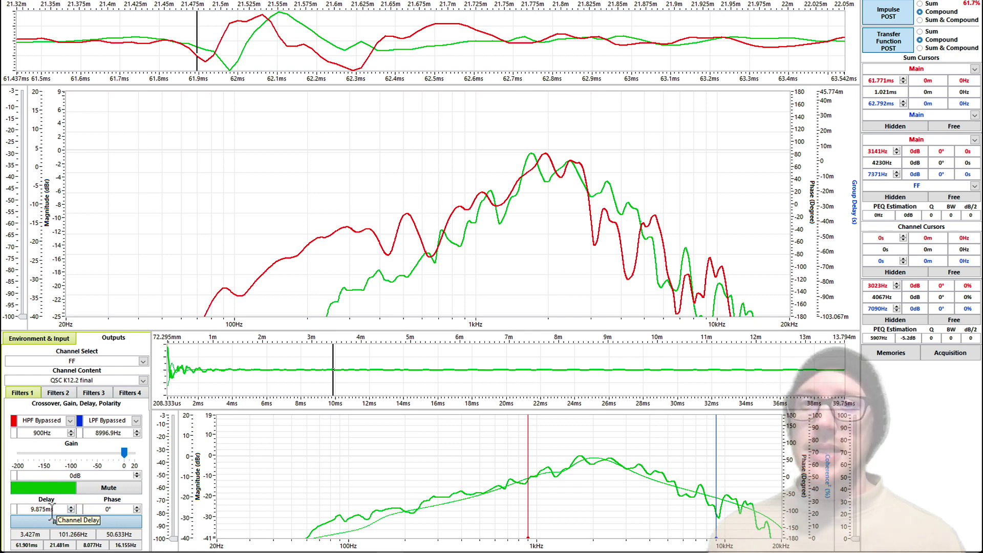
scroll(49, 509, down, 2)
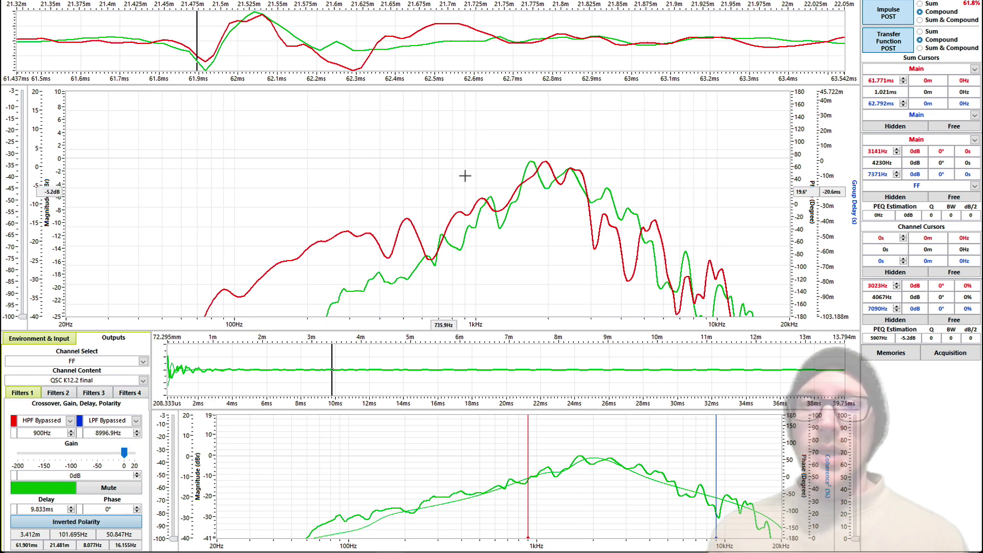
Step: Examine how the phase traces of Main and FF line up and return the plot to magnitude
right_click(480, 166)
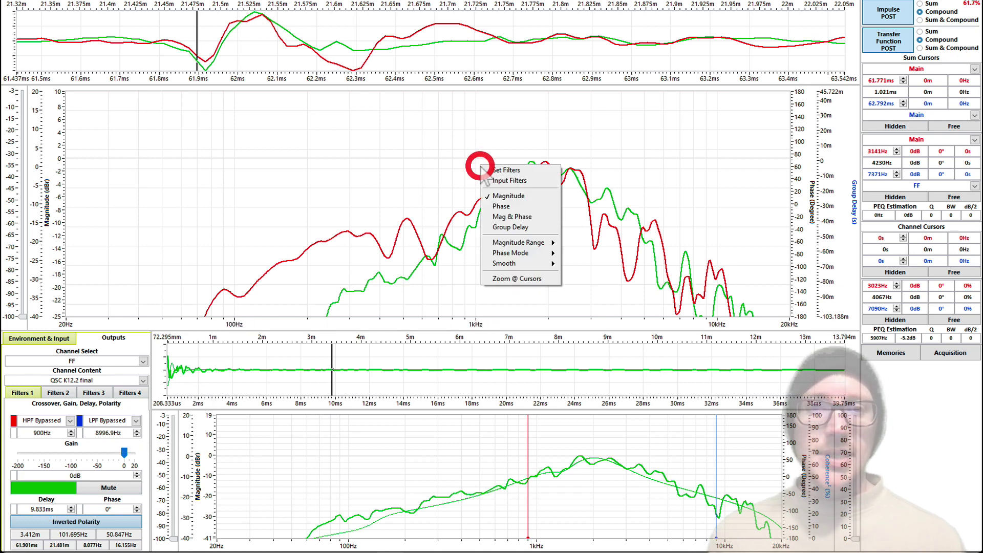
click(522, 207)
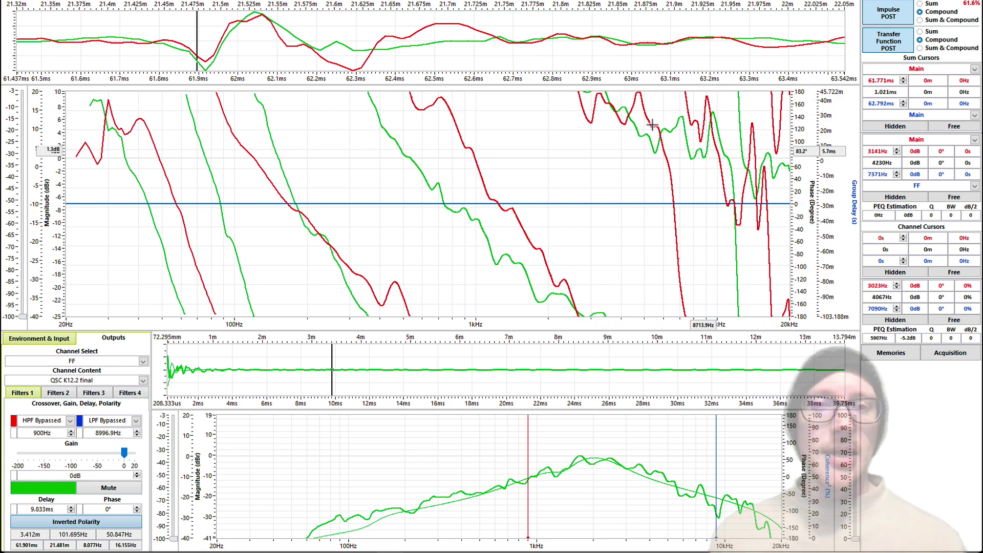
key(m)
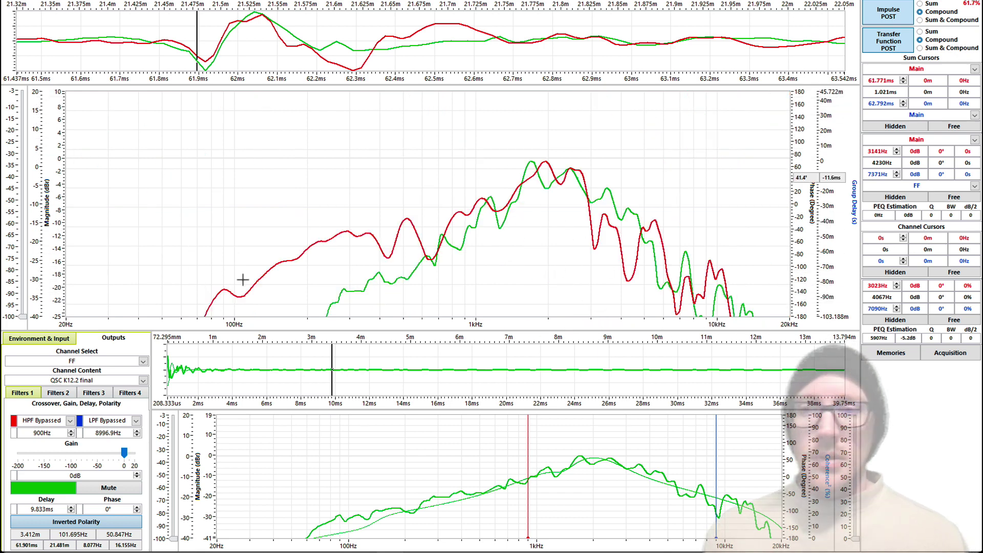
Step: Bypass the 2000 Hz Peak BW input filter to restore the full-range responses
click(41, 338)
click(887, 8)
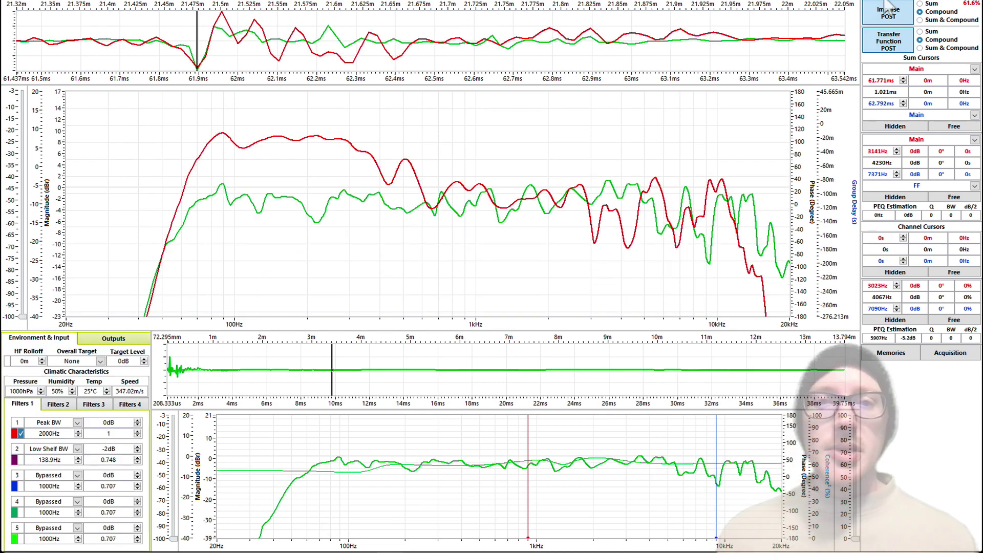
Step: Memorize the current summed response under the name "aligned 2kHz" and close the memories window
click(901, 354)
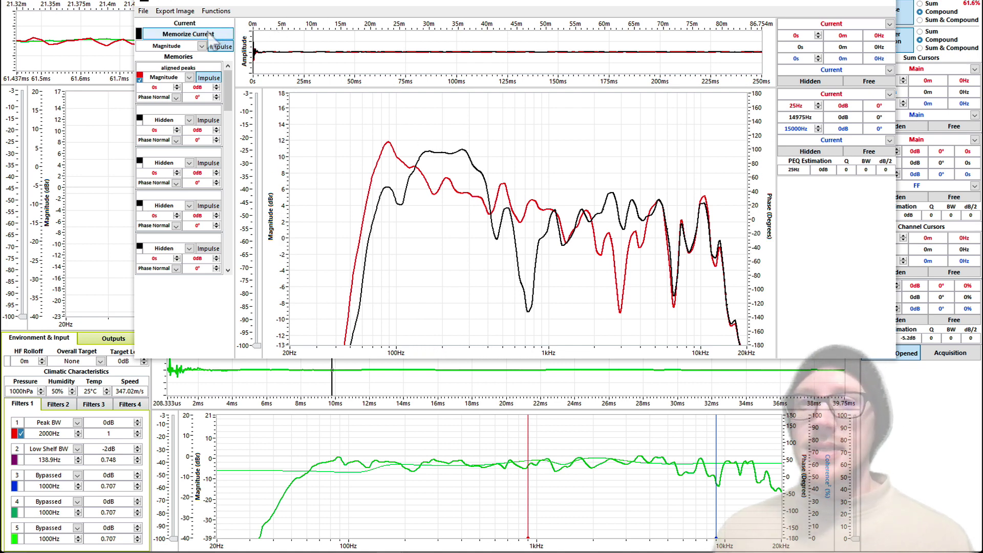
click(208, 34)
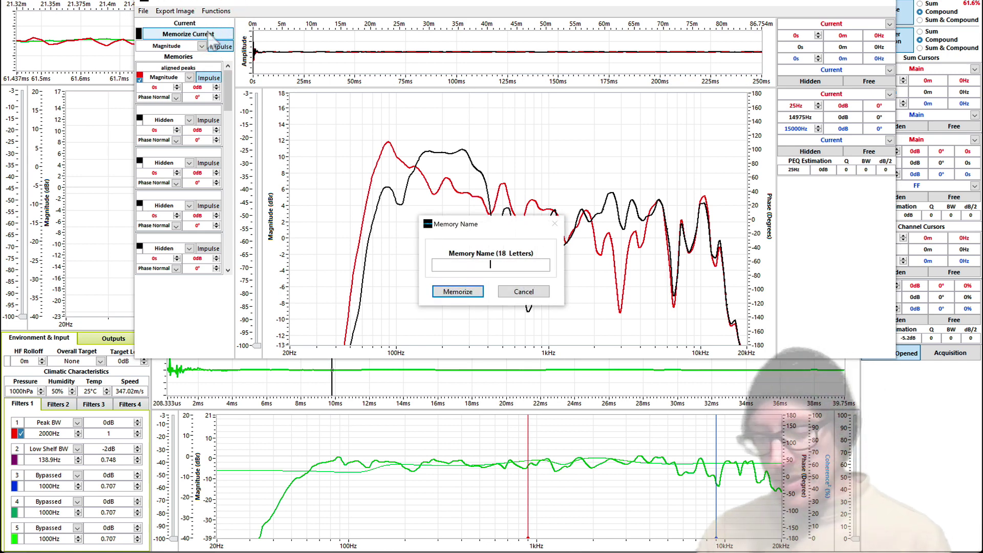
text(aligned)
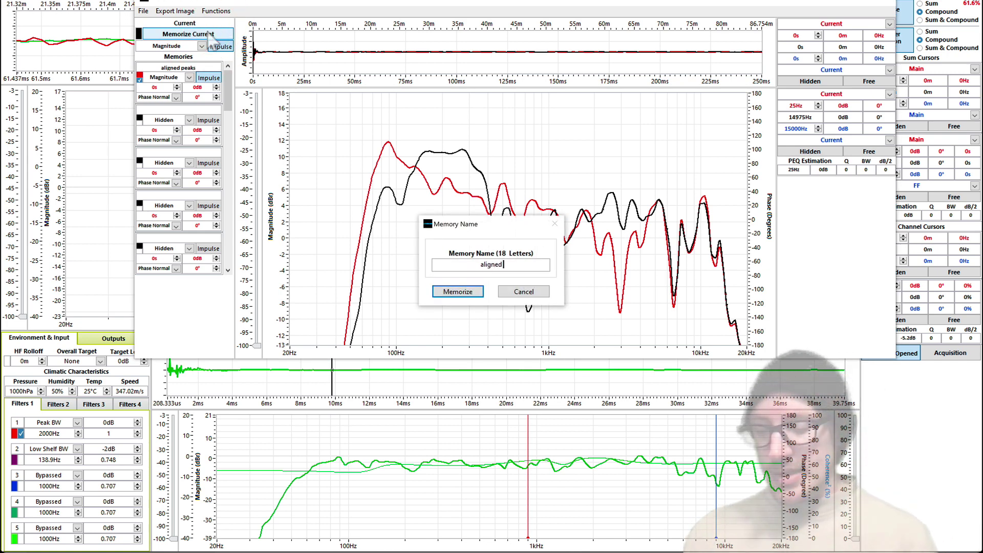
text( 2kHz)
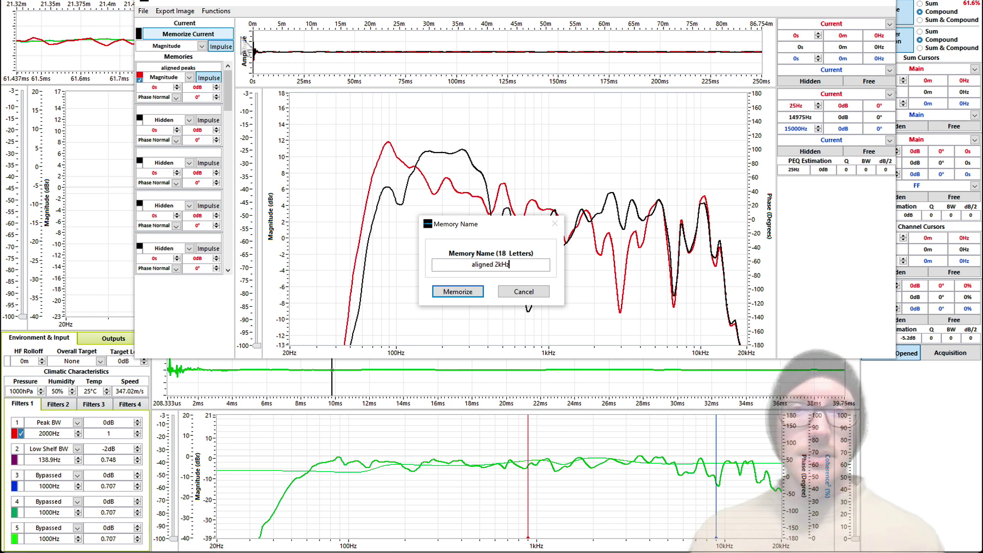
click(457, 291)
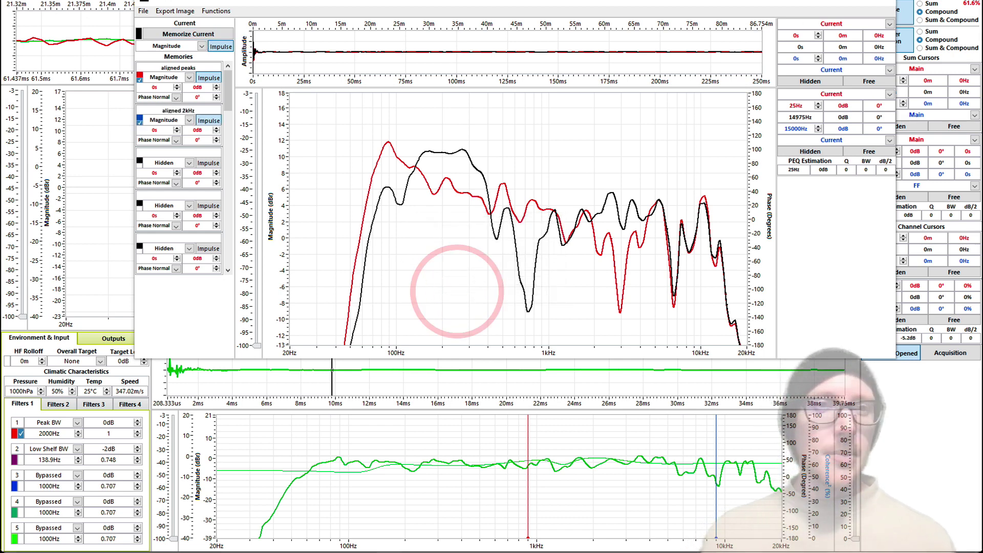
click(892, 5)
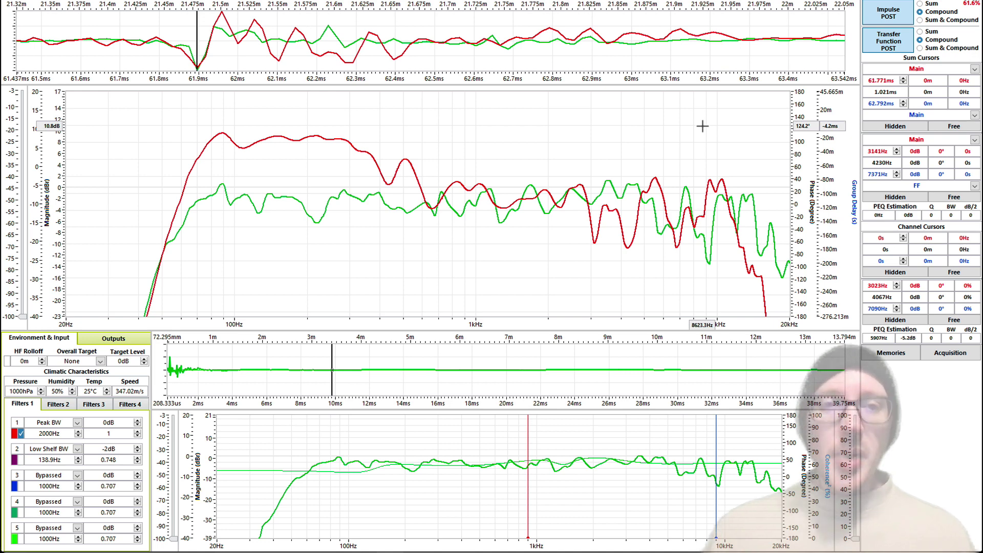
Step: Inspect the sum overlaid on the Main and FF magnitudes, and return to the compound traces with the plot showing phase
click(921, 47)
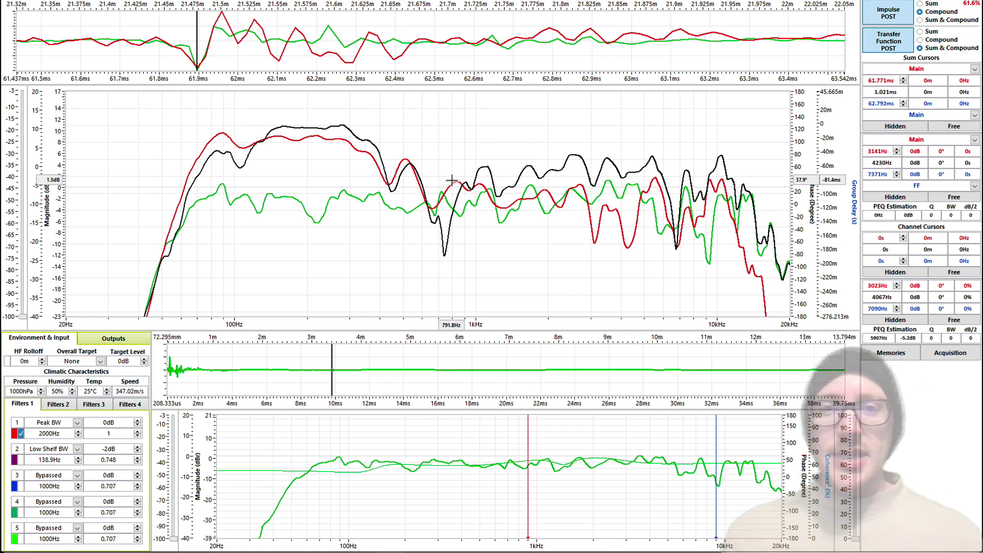
click(920, 40)
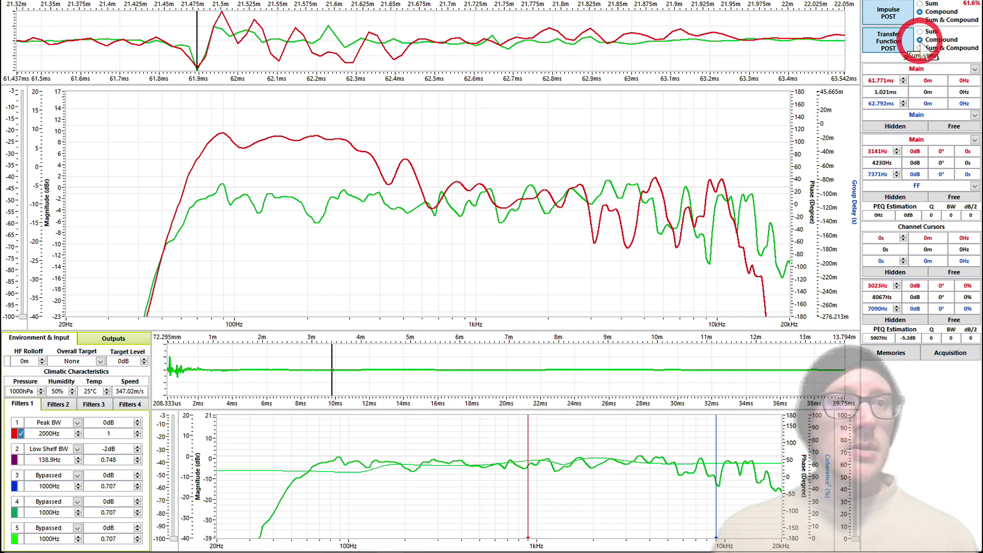
right_click(513, 152)
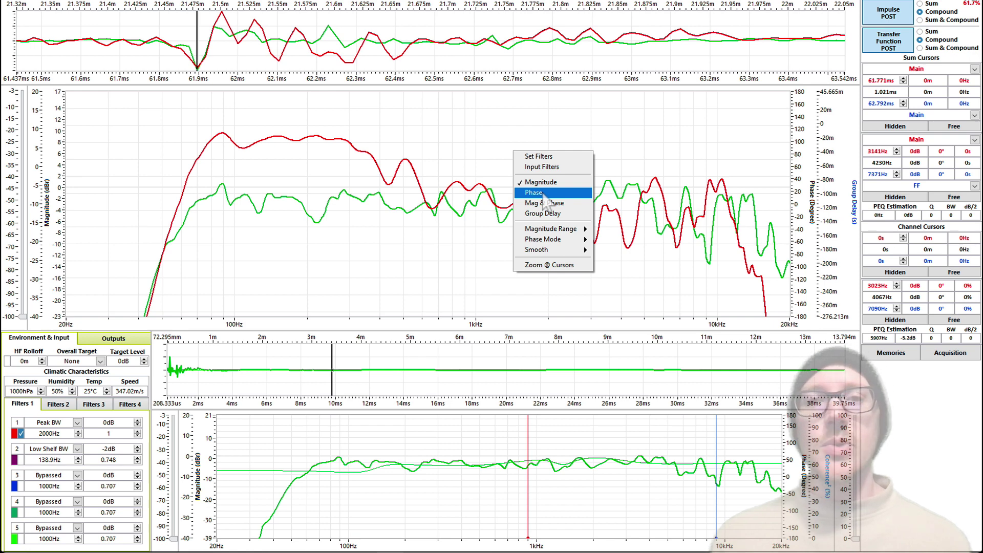
click(544, 193)
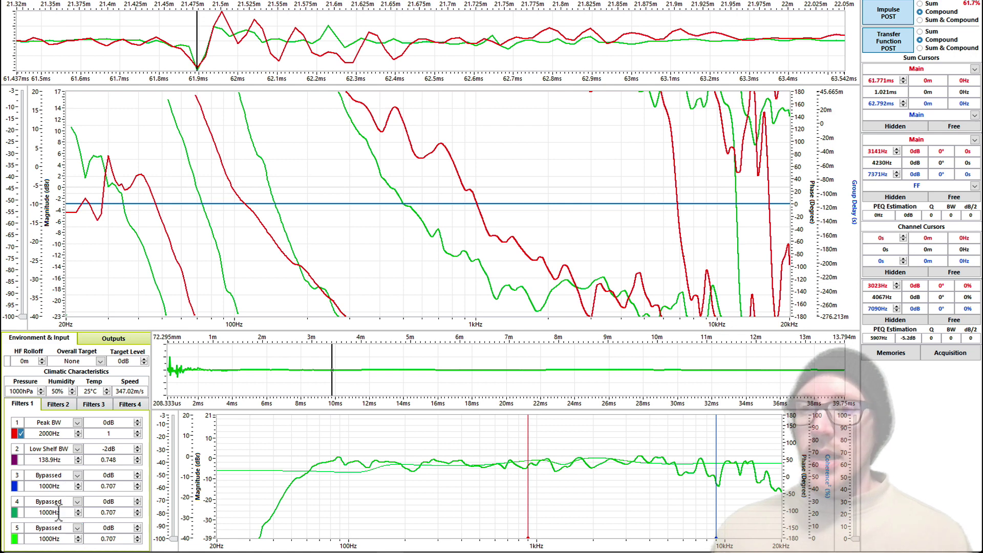
Step: Toggle the 800 Hz Low Shelf BW filter in the FF channel's first filter bank to examine its effect
click(110, 340)
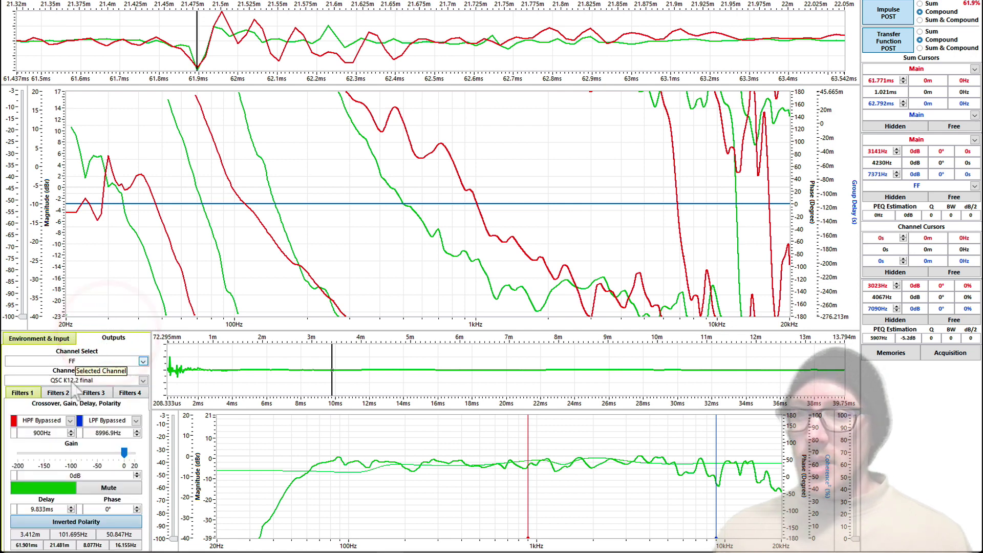
click(23, 394)
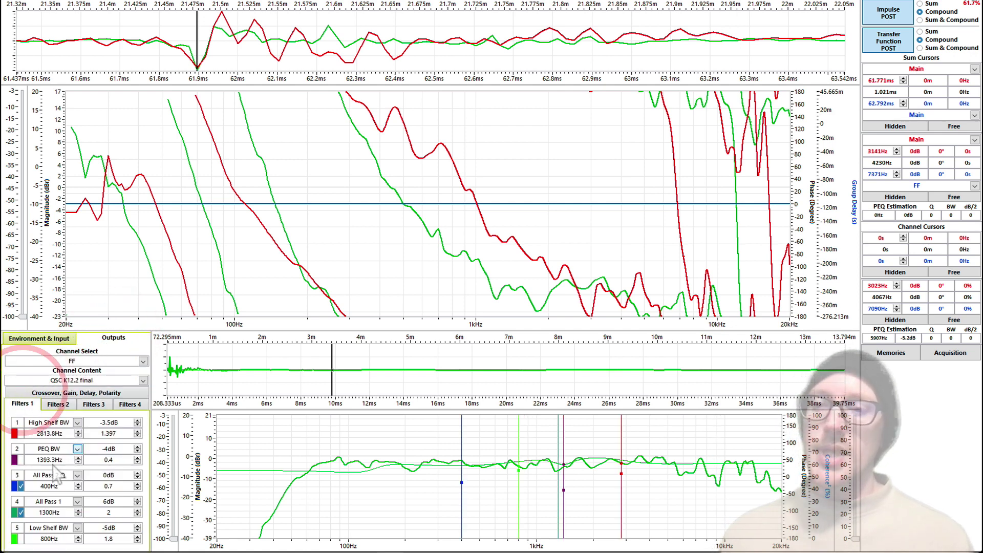
click(20, 537)
click(20, 537)
click(20, 538)
click(20, 537)
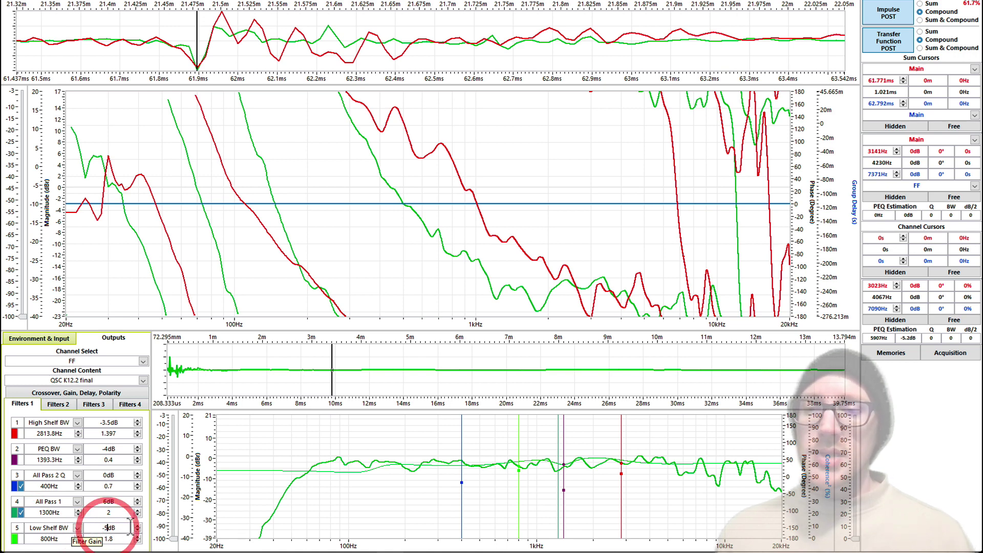
Step: Lower the gain of the FF channel's 800 Hz Low Shelf BW filter to -31 dB while checking the phase traces
text(-4)
key(Return)
scroll(131, 525, down, 3)
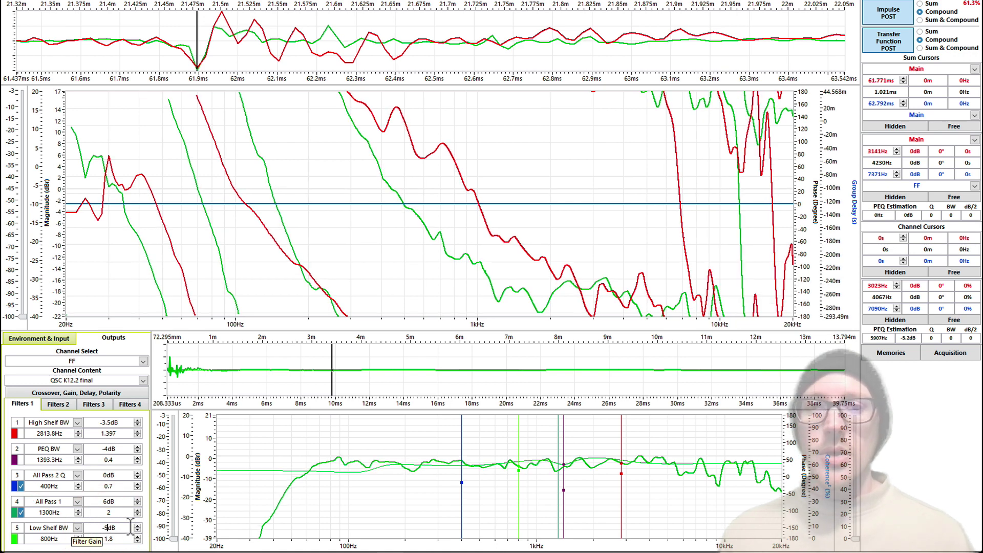
scroll(131, 525, down, 3)
scroll(131, 525, down, 3)
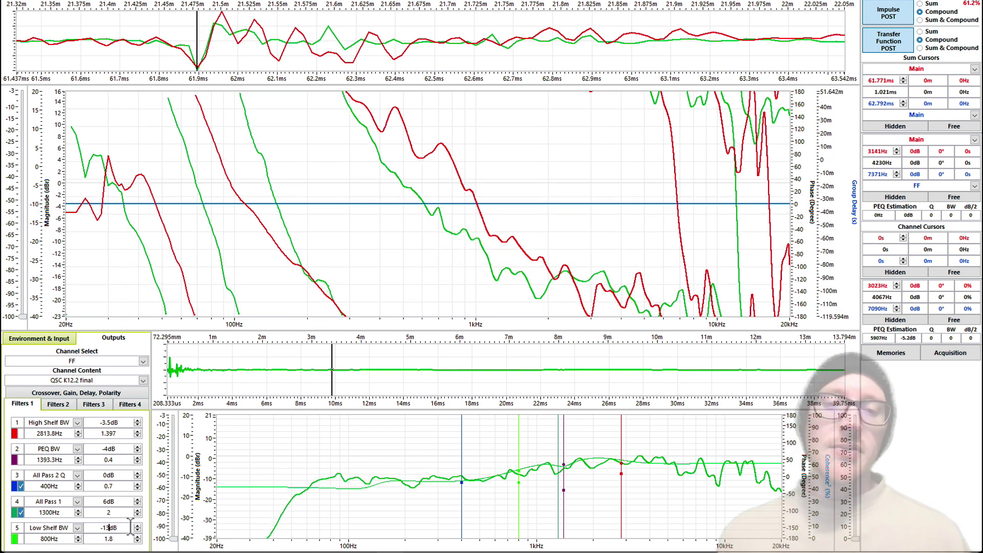
scroll(131, 525, down, 3)
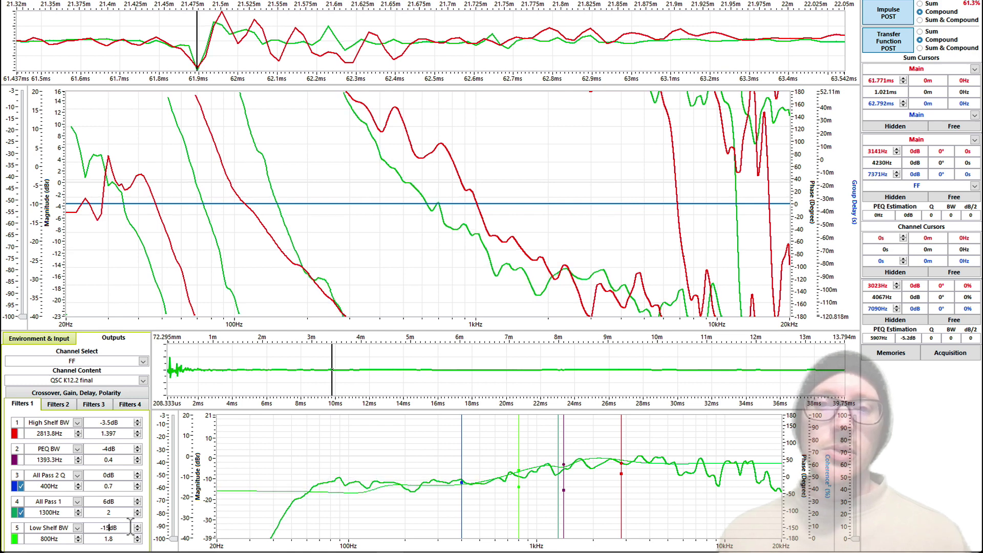
scroll(131, 525, down, 8)
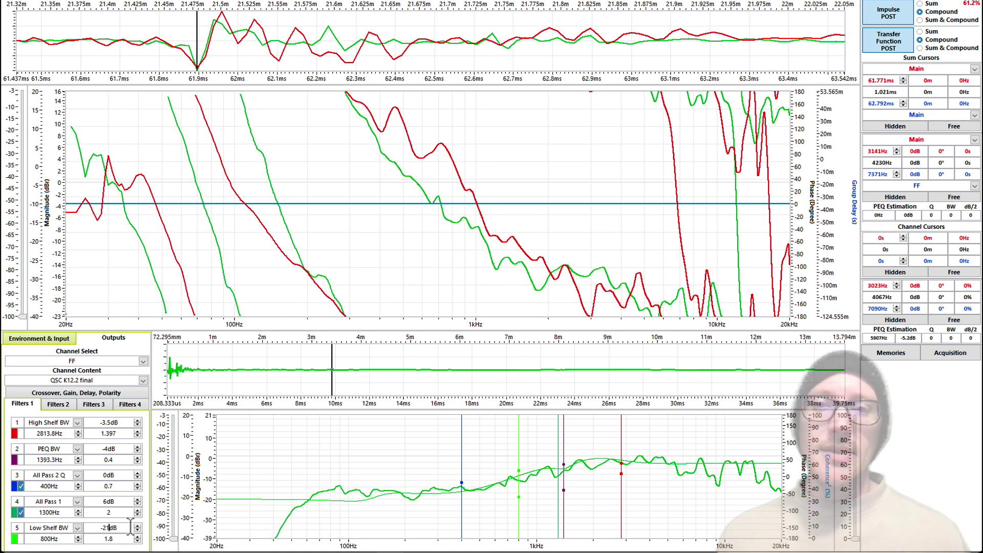
scroll(130, 525, down, 6)
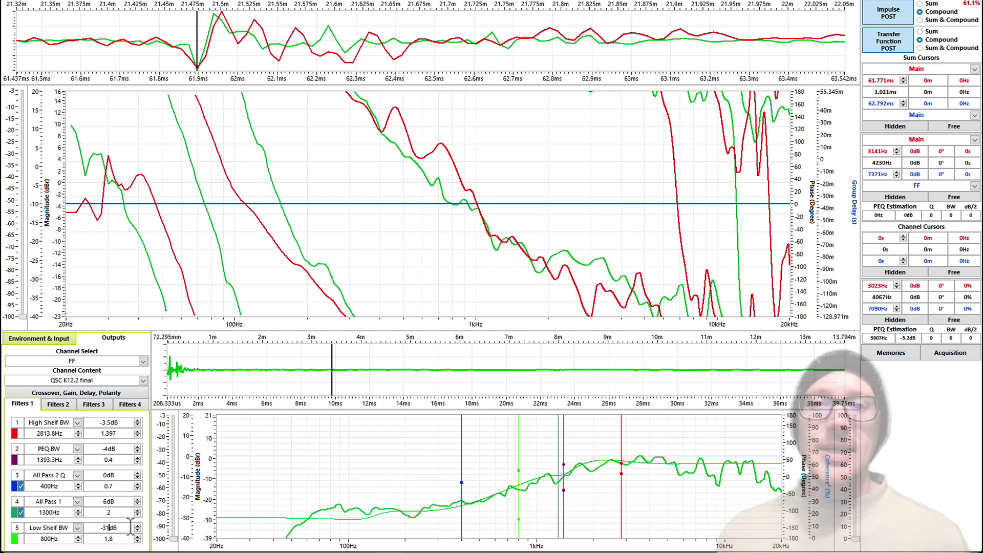
key(Return)
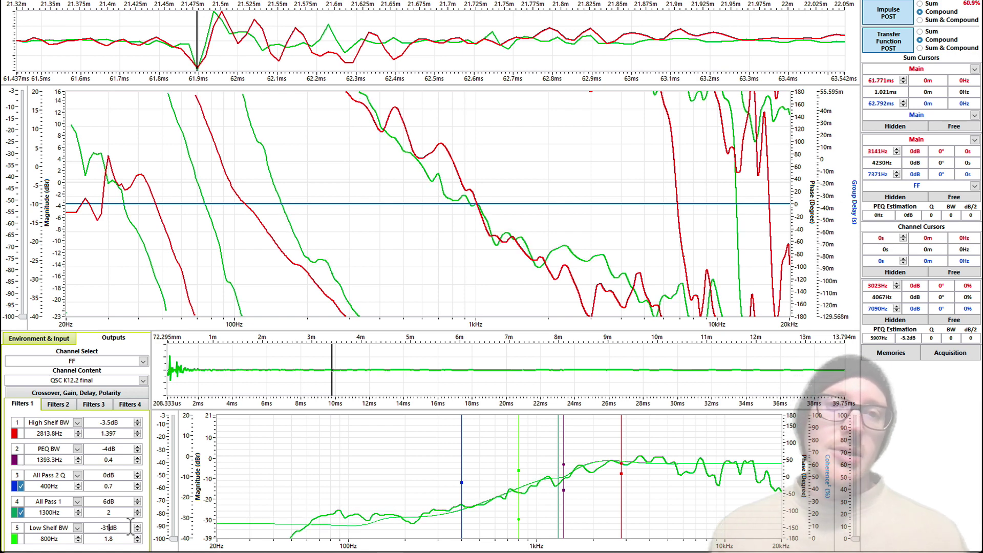
Step: Memorize the current summed response under the name "-30dB FF lowShelf" and close the memories window
click(891, 353)
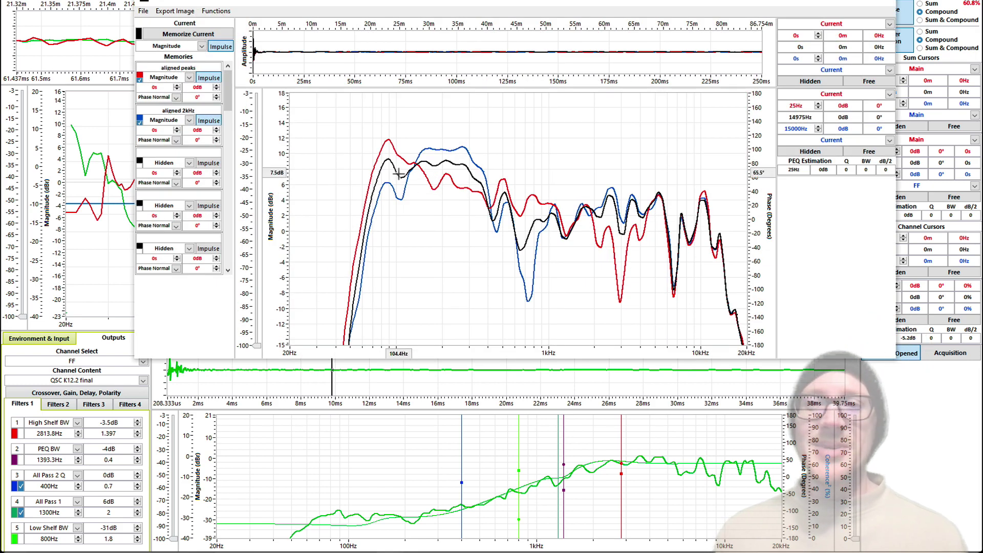
click(210, 35)
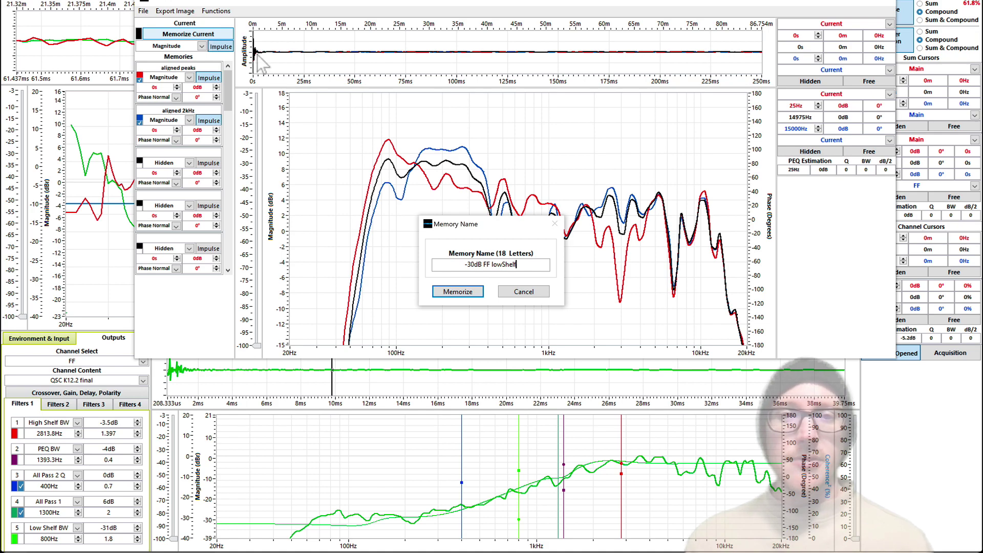
click(457, 292)
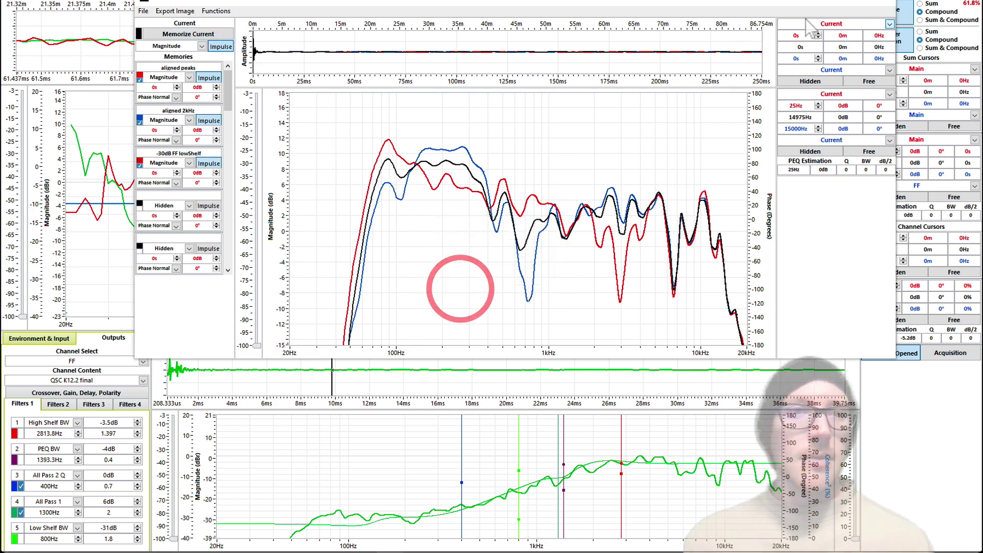
click(889, 5)
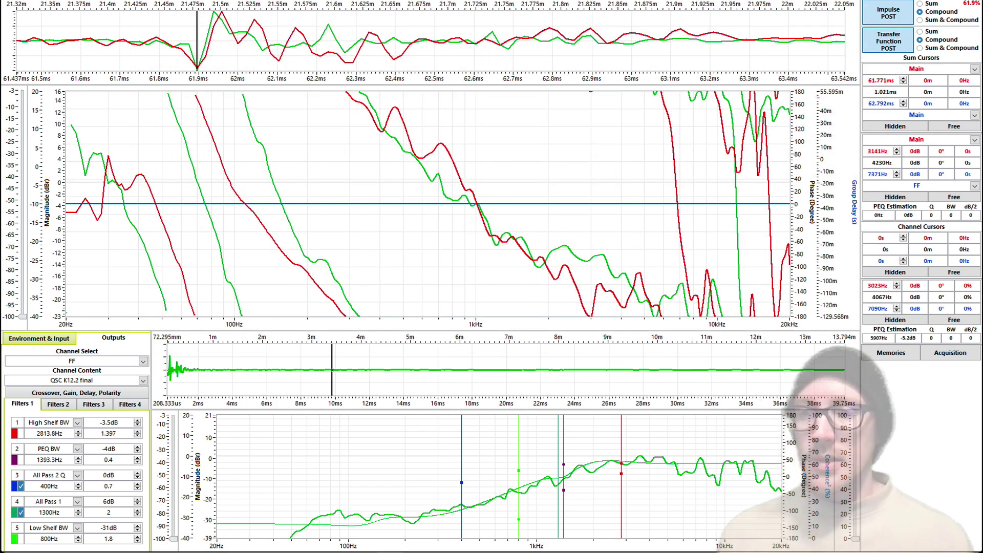
Step: Set the gain of the FF channel's 800 Hz Low Shelf BW filter to -5 dB
double_click(105, 528)
key(BackSpace)
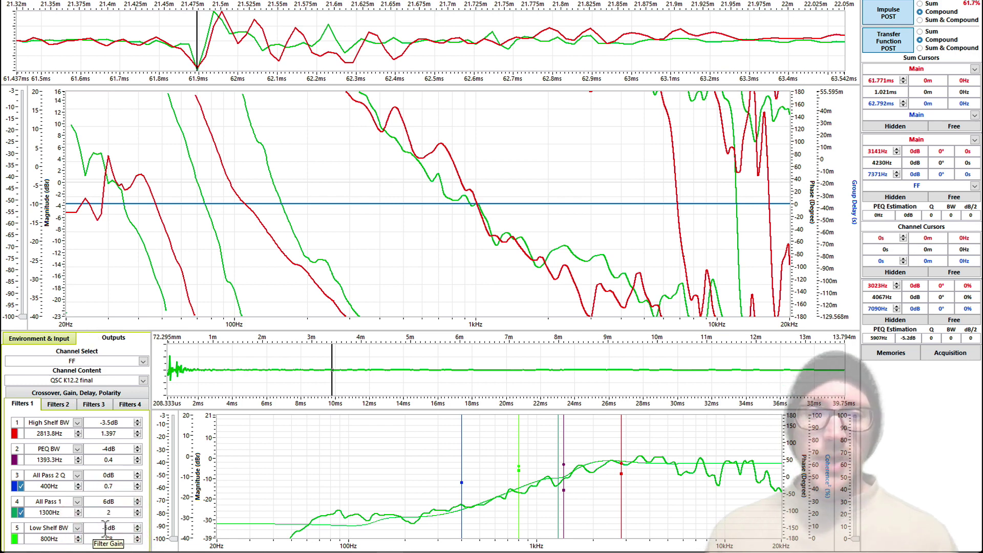
text(-5)
key(Return)
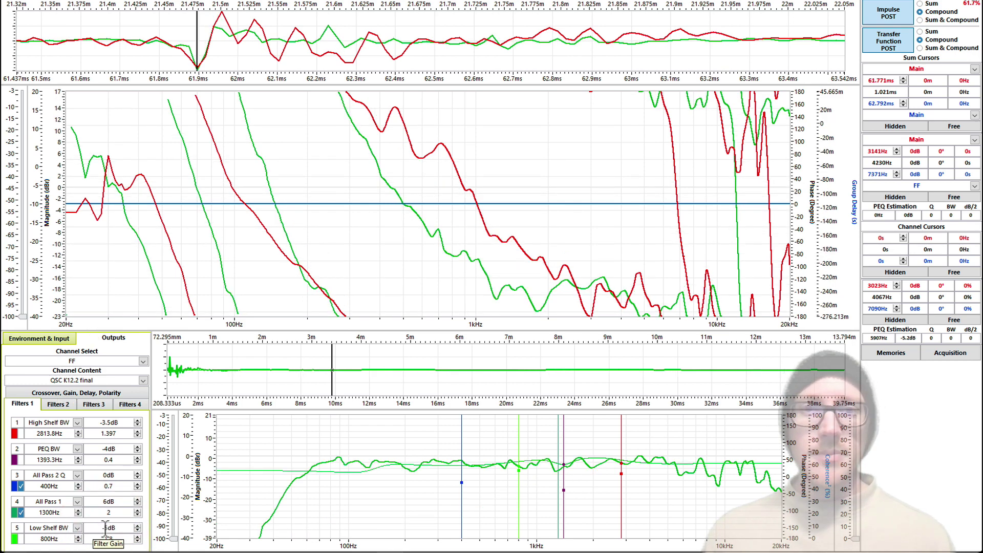
Step: Apply an LR 12 high-pass filter at 900 Hz to the FF channel
click(69, 394)
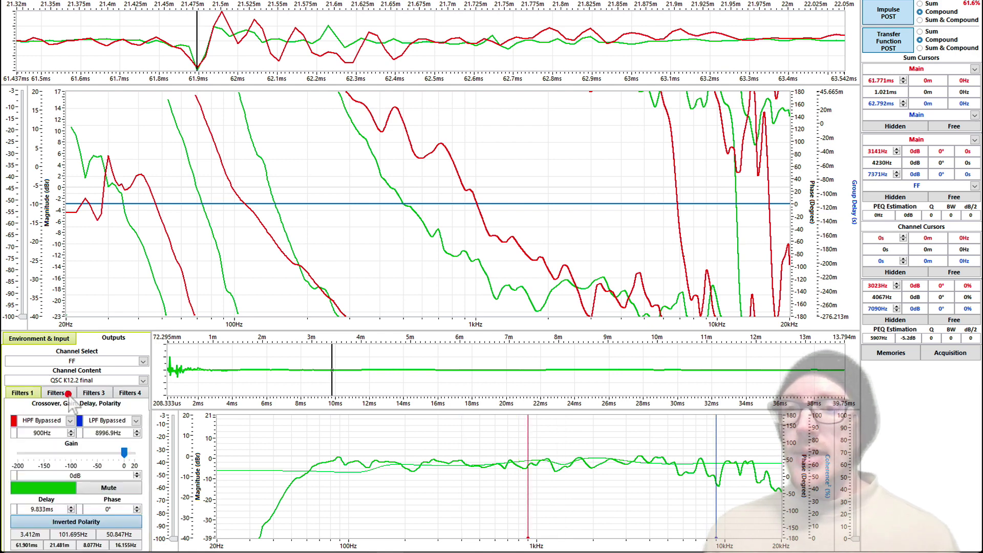
click(70, 420)
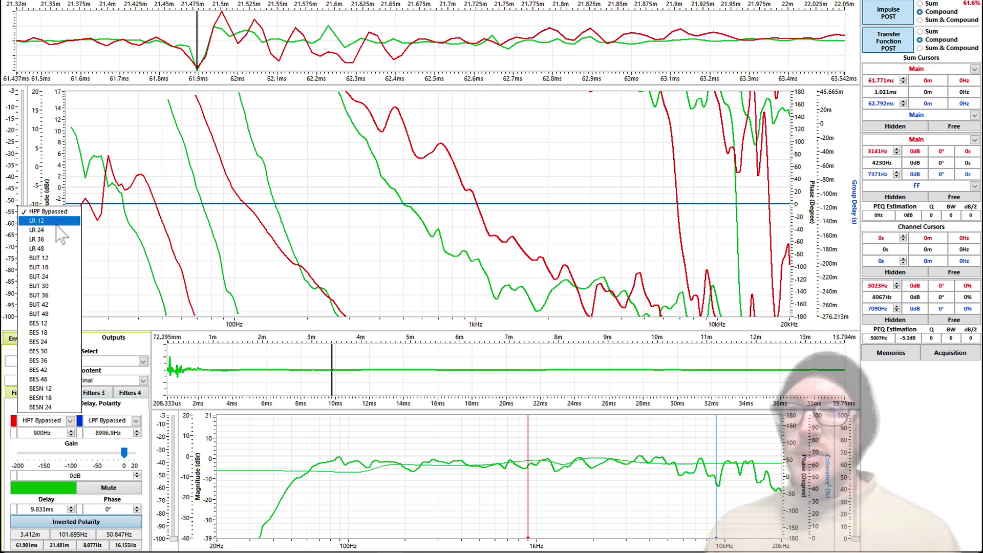
click(55, 223)
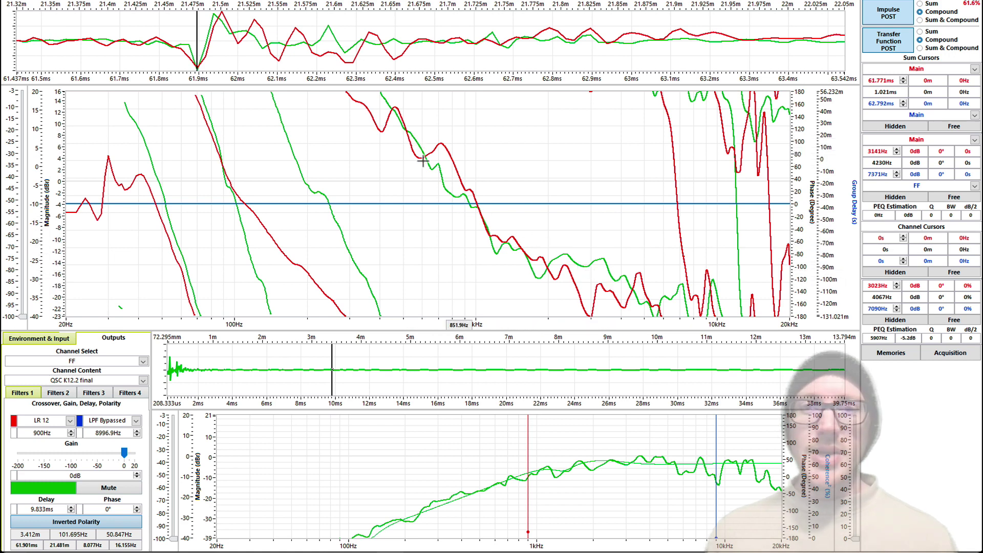
Step: Sweep the FF high-pass frequency from 100 Hz up to 900 Hz to examine how the phase traces shift
double_click(38, 433)
text(100)
key(Return)
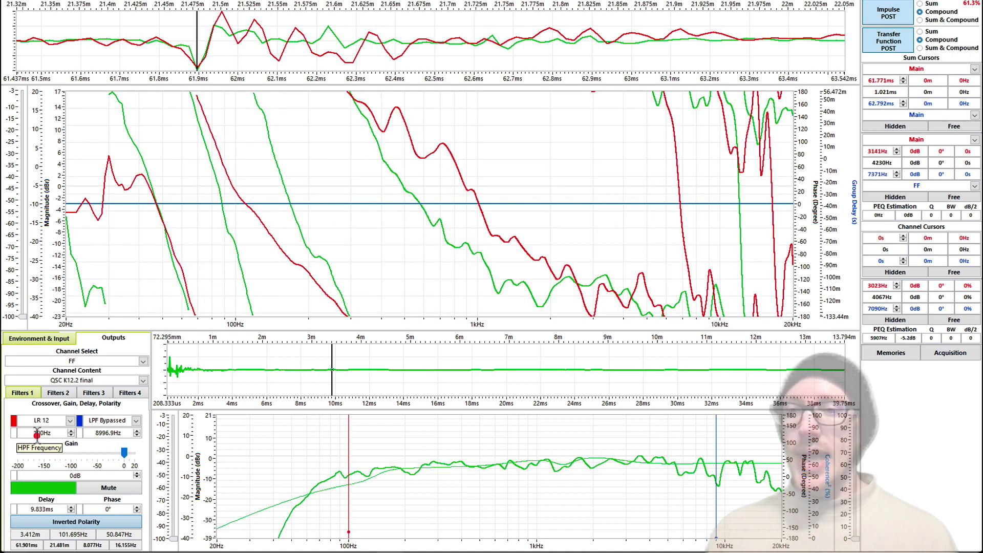
click(37, 434)
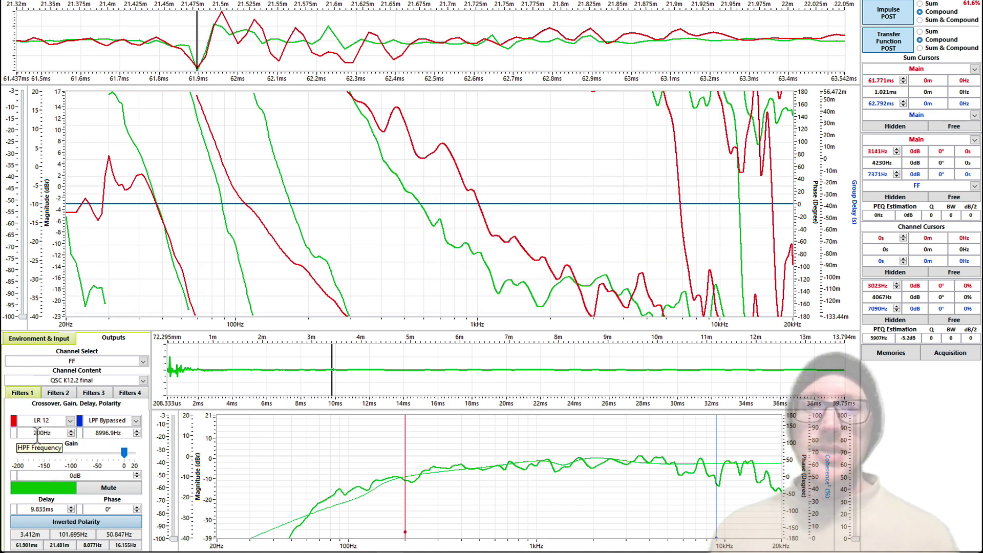
scroll(38, 432, up, 1)
scroll(38, 433, up, 3)
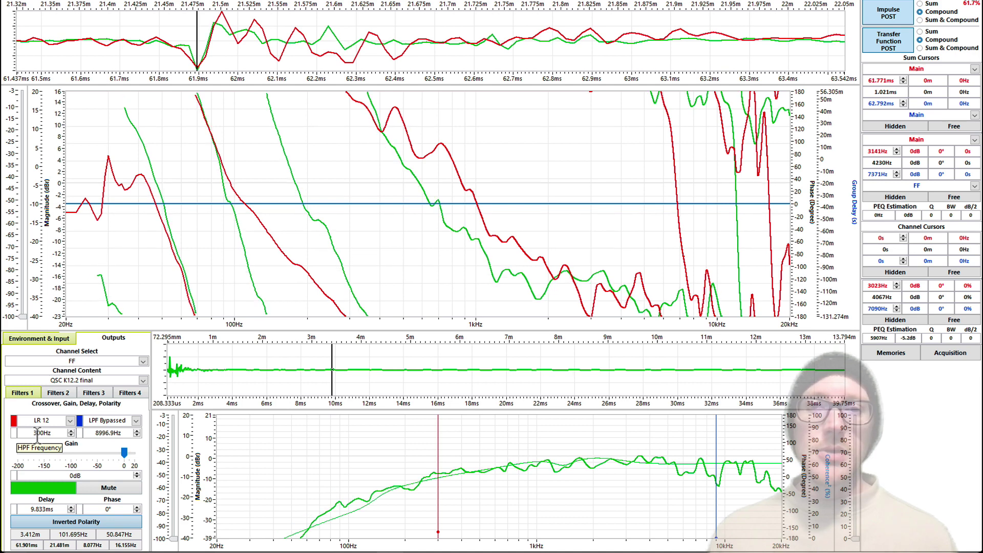
scroll(38, 433, up, 1)
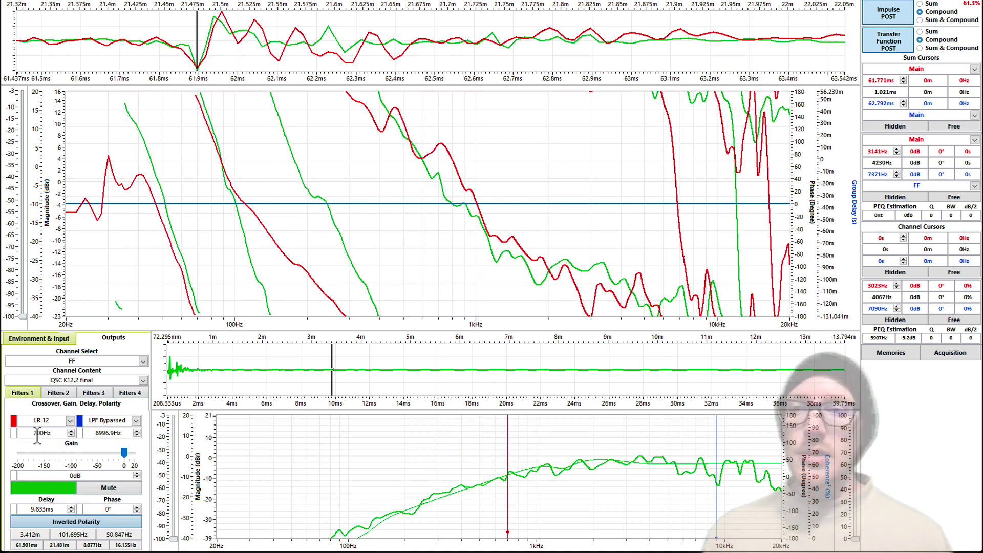
scroll(37, 433, up, 1)
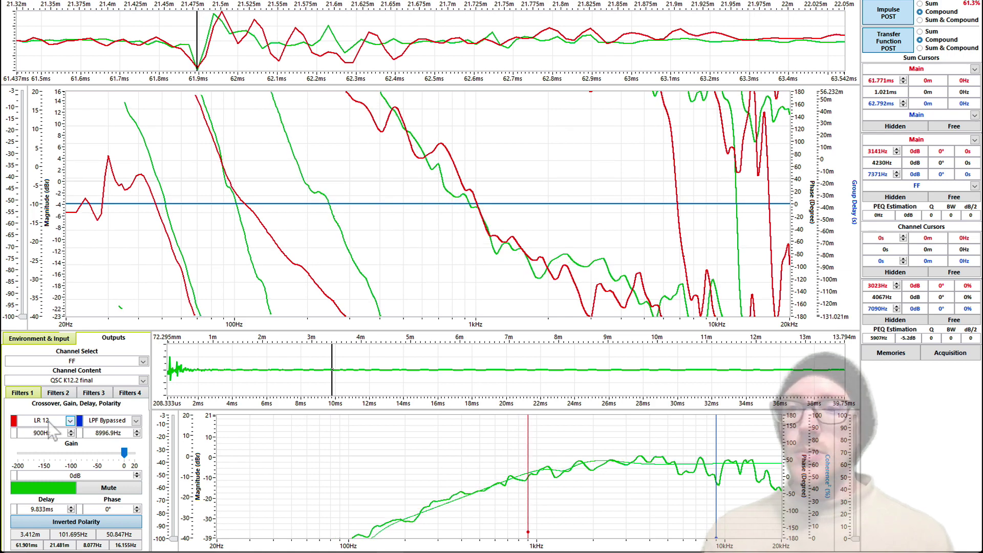
Step: Compare the sum with the LR 12 high-pass filter against the memorized summed responses
click(70, 420)
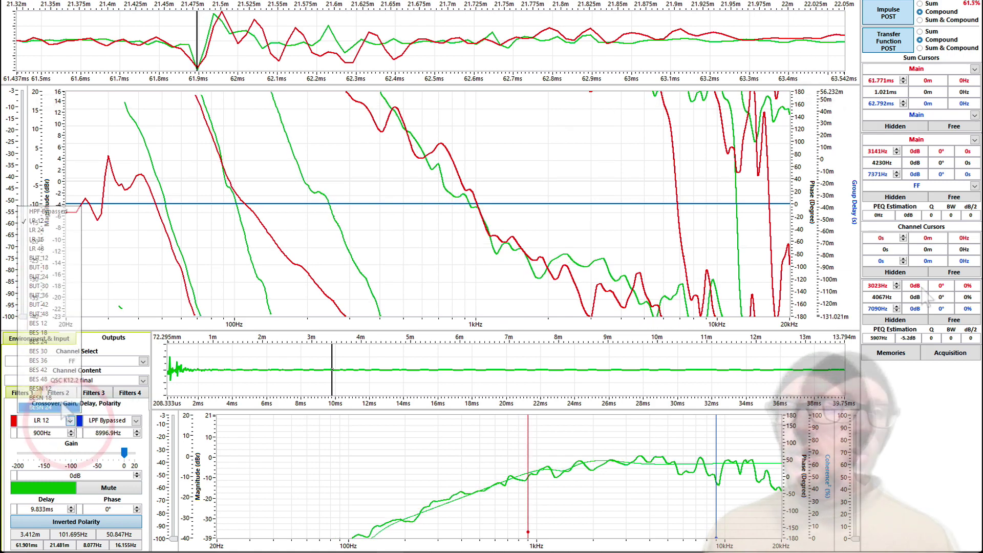
click(895, 352)
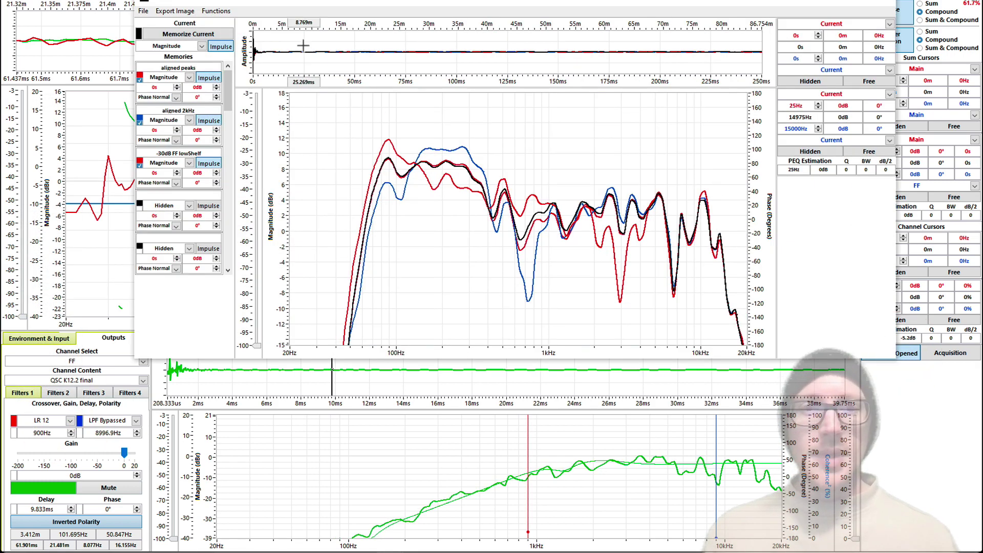
Step: Memorize the current summed response under the name LR12 900Hz FF and close the memories view
click(209, 33)
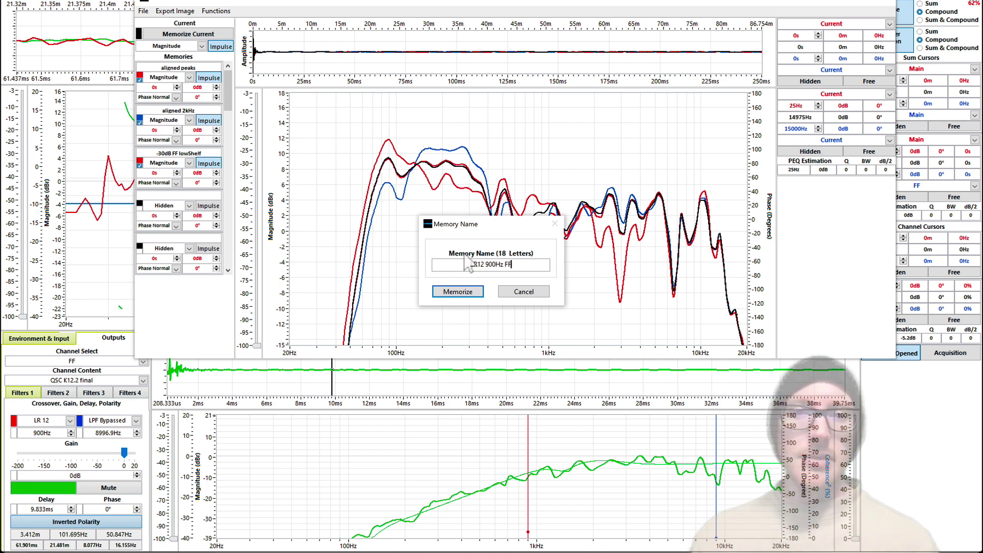
click(460, 290)
click(879, 5)
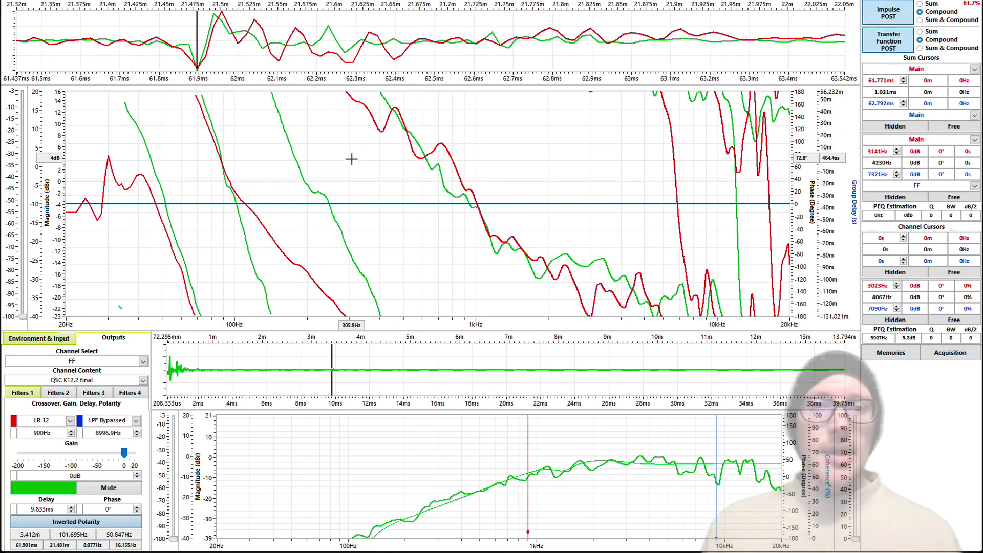
Step: Bypass the FF channel's LR 12 high-pass filter and activate its 1300 Hz All Pass 1 filter
click(14, 433)
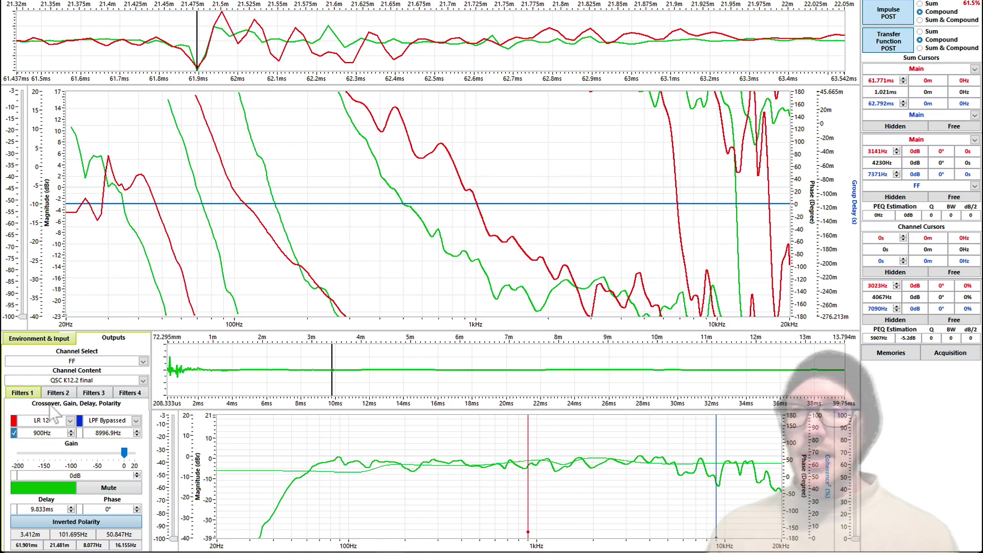
click(25, 395)
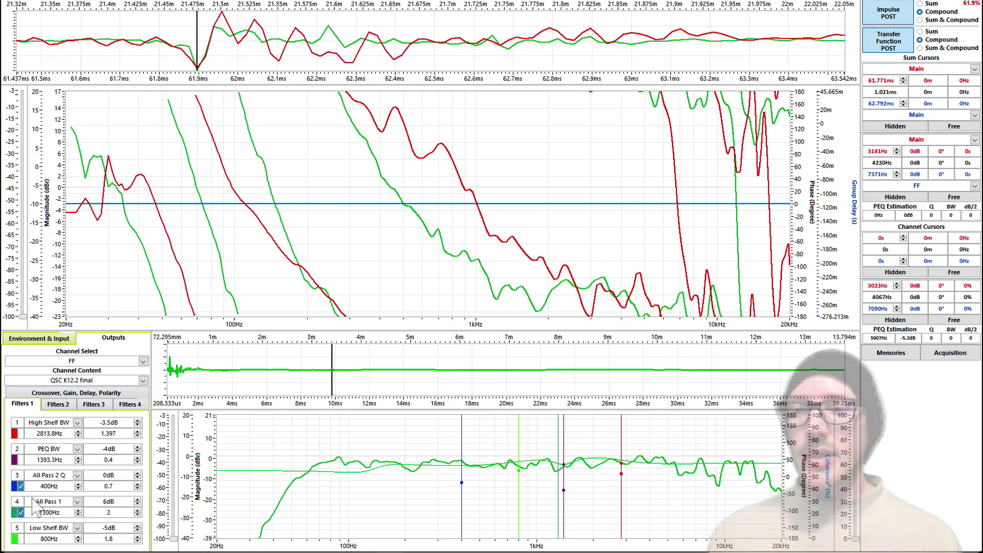
click(22, 513)
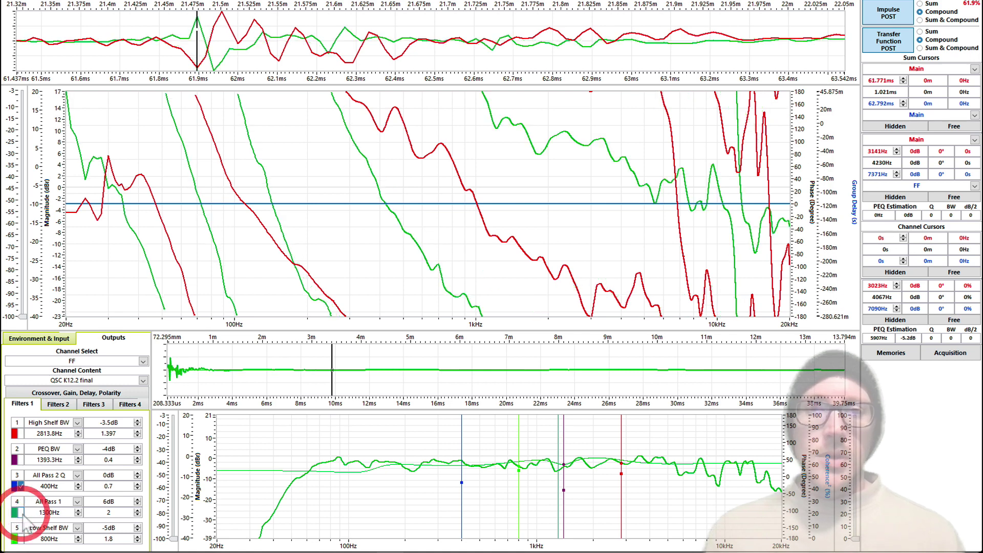
Step: Return the FF channel to normal polarity and set its delay to 9.854 ms
click(88, 392)
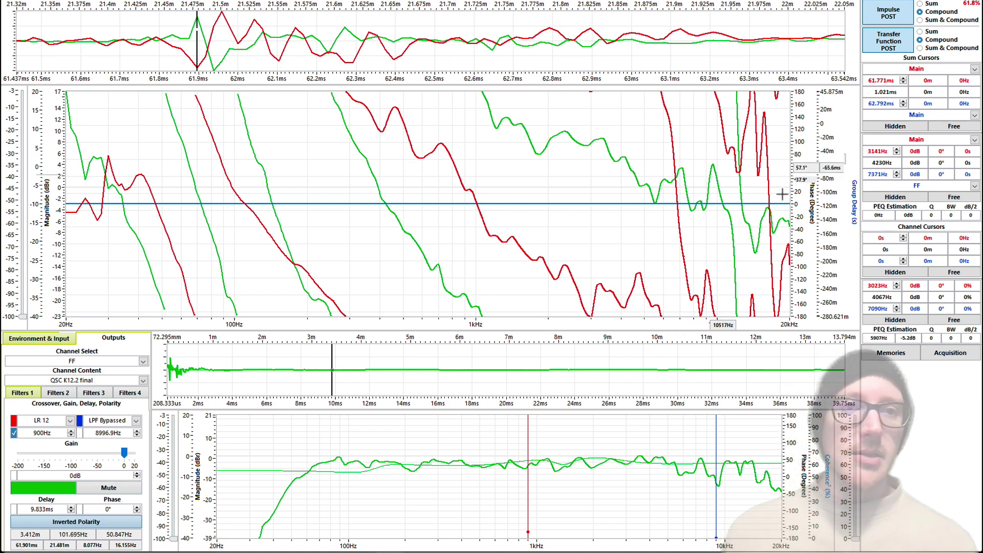
click(53, 524)
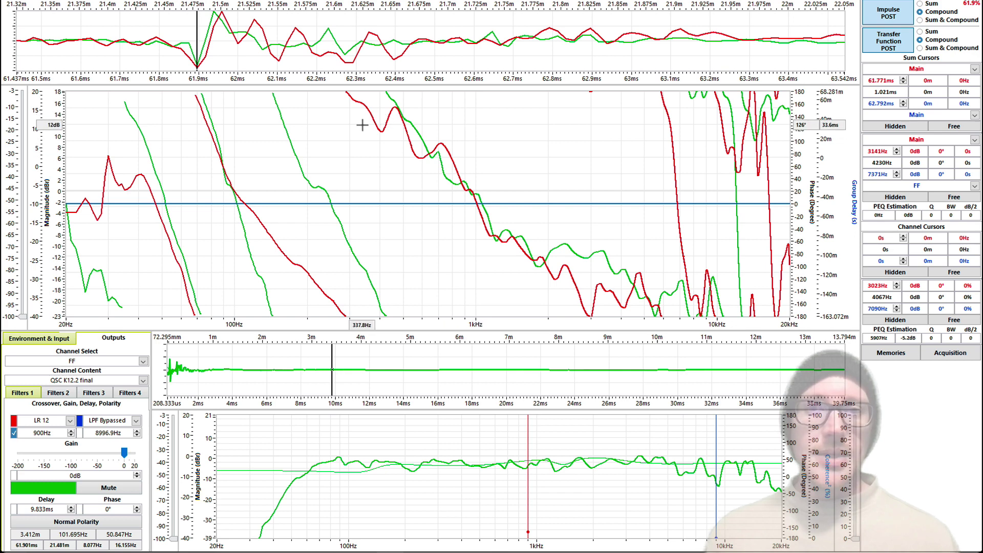
click(45, 508)
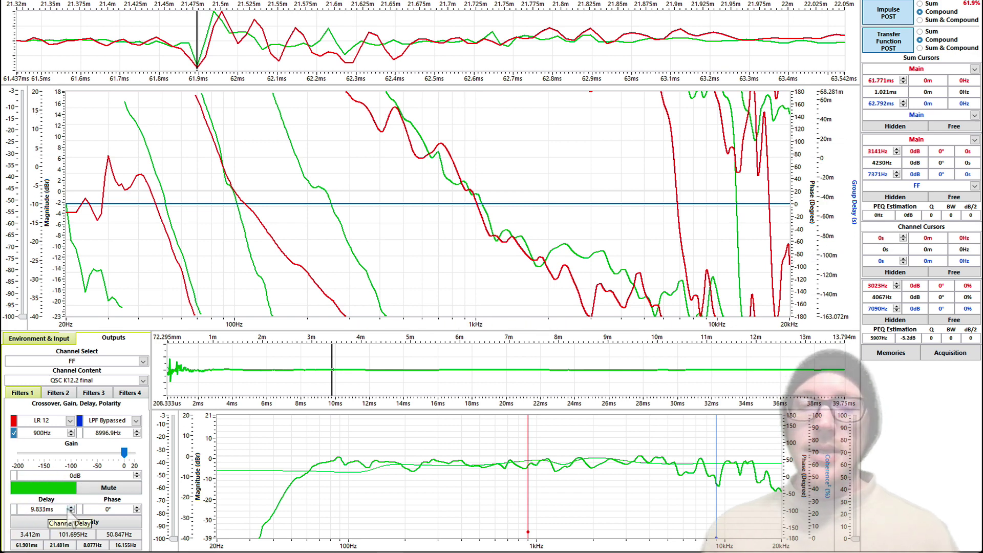
scroll(68, 514, up, 1)
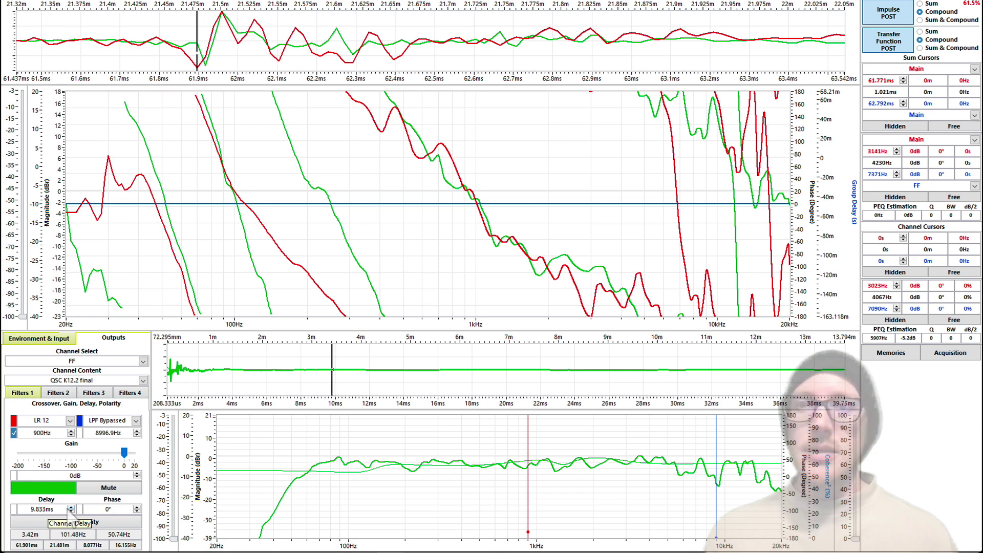
scroll(71, 513, up, 1)
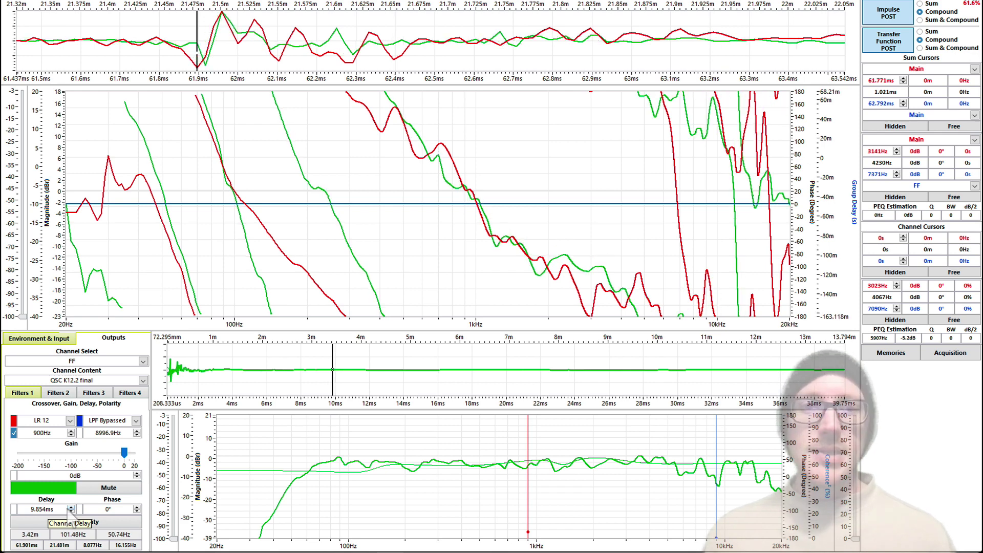
scroll(70, 513, down, 1)
scroll(70, 513, up, 1)
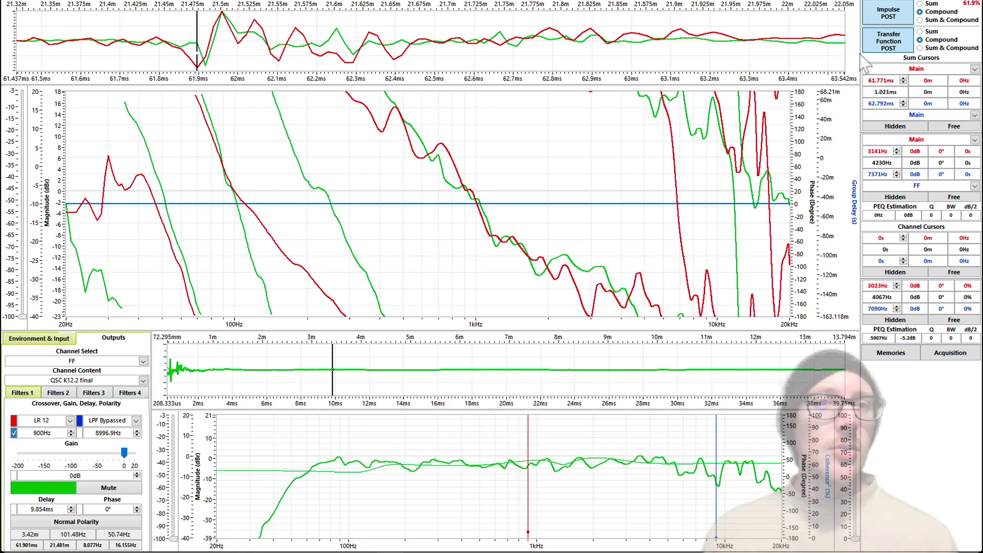
Step: Display the magnitude traces together with their sum and compare the sum at FF delays of 9.833 ms and 9.854 ms
right_click(567, 154)
click(599, 184)
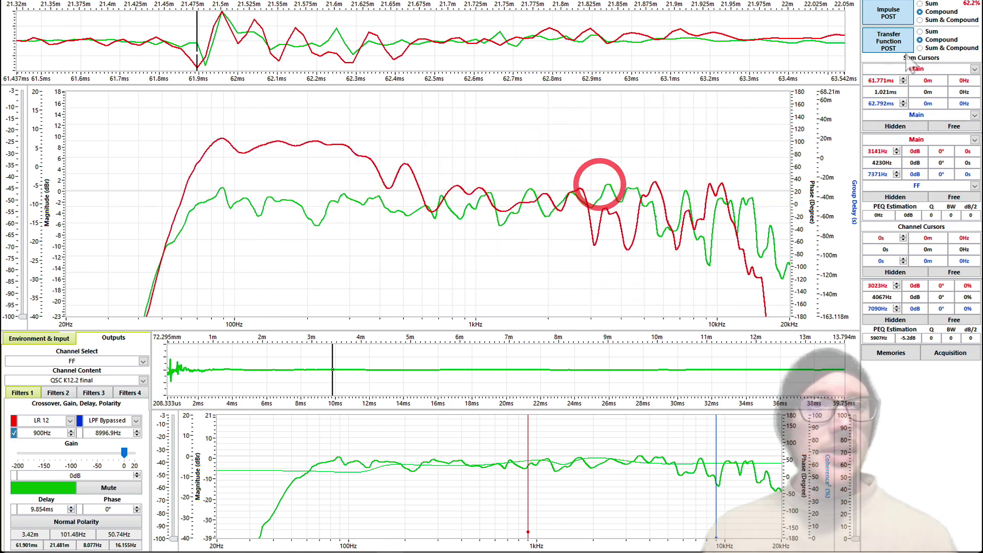
click(920, 48)
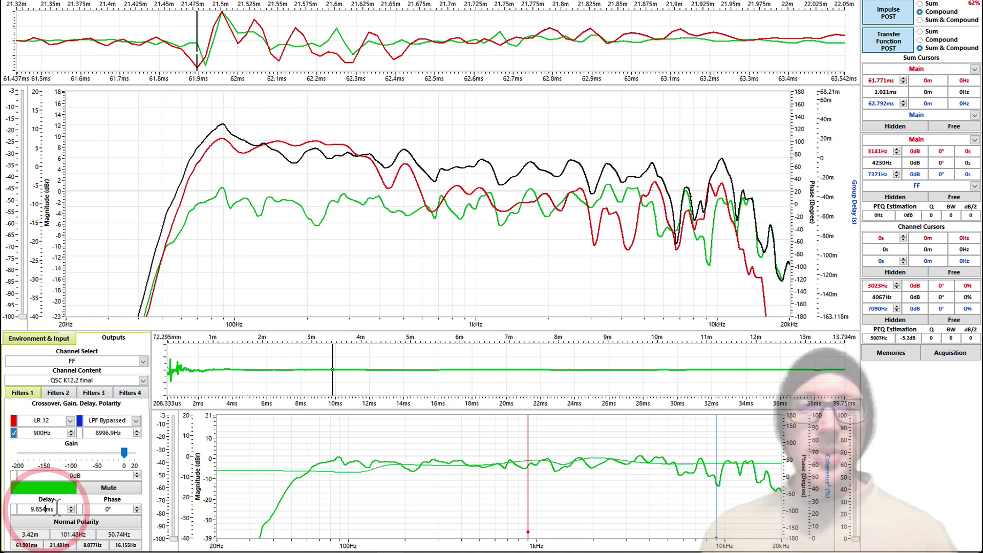
scroll(51, 509, up, 1)
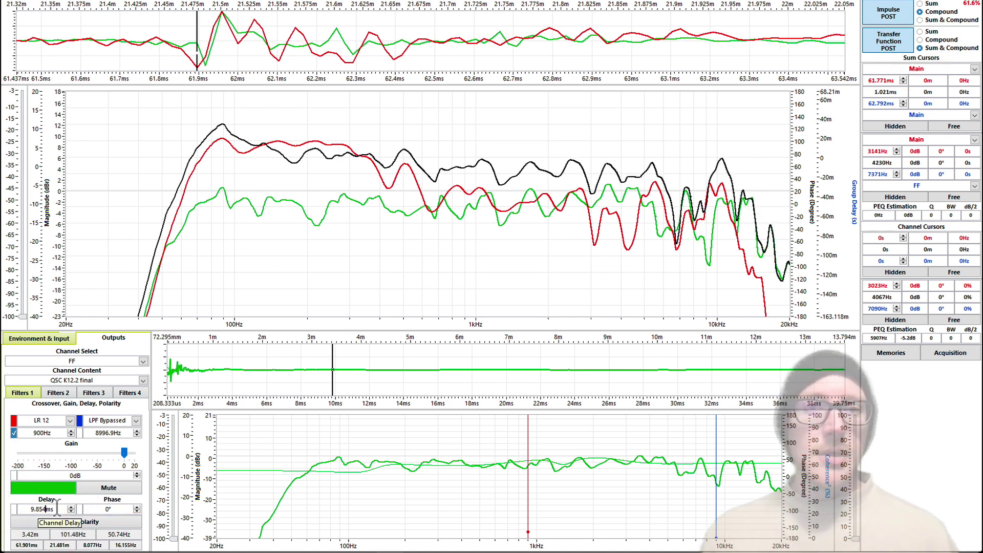
scroll(58, 507, down, 1)
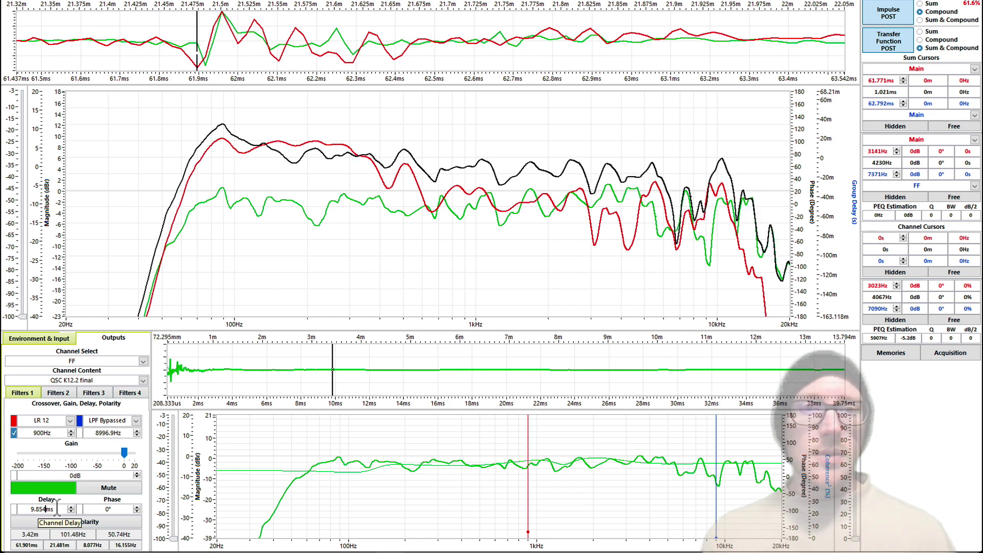
scroll(57, 507, up, 1)
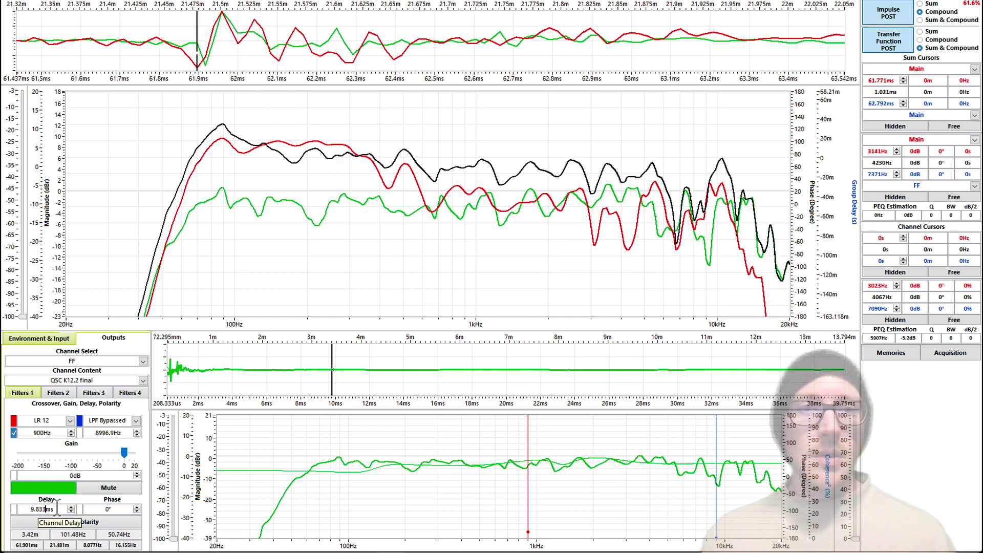
scroll(58, 507, up, 1)
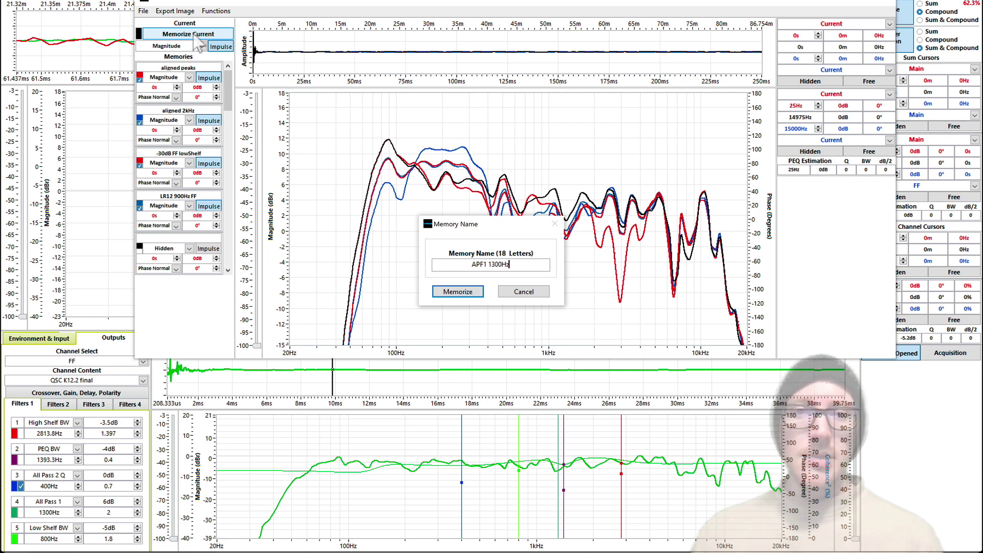
Step: Memorize the summed response with the all-pass filter under the name APF1 1300Hz 9.85ms
text(1300Hz 9.85ms)
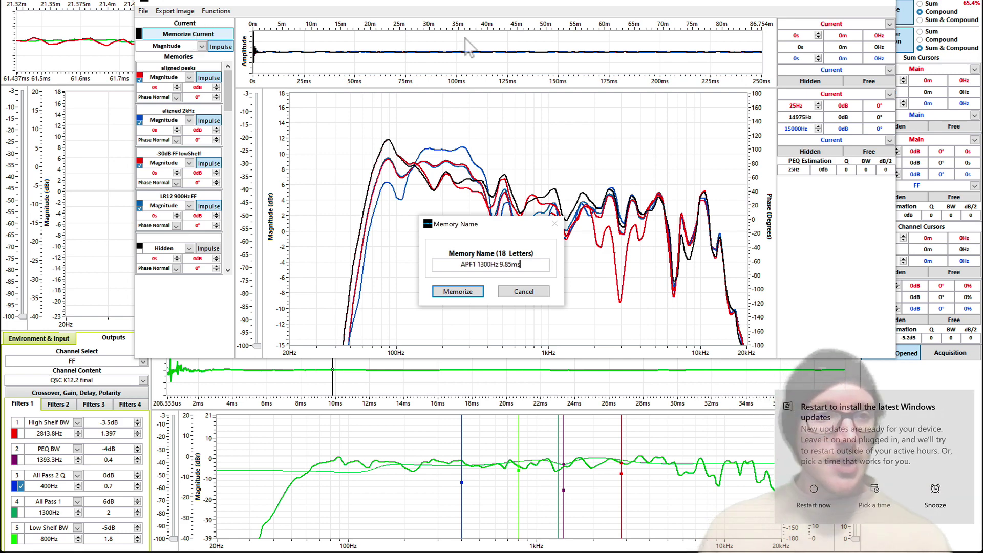
key(Return)
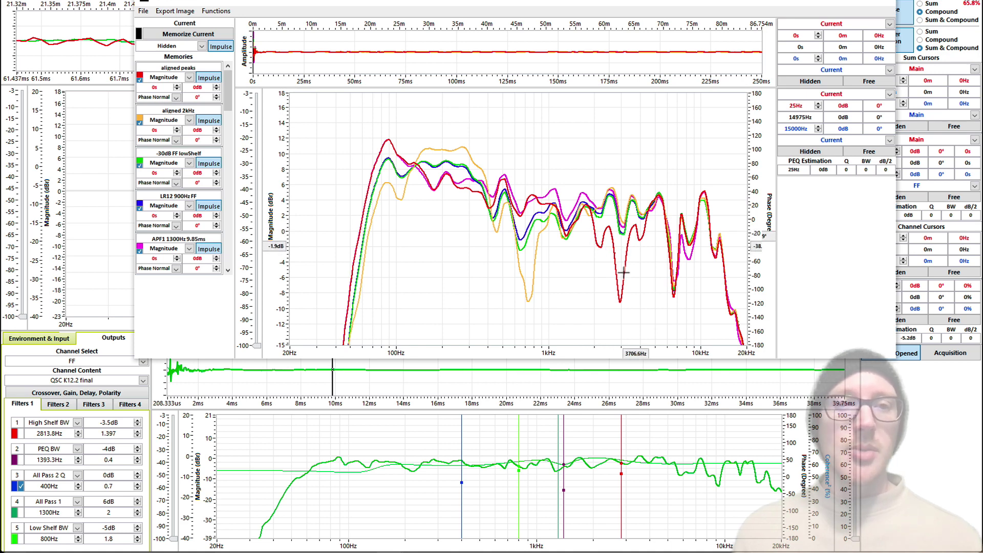
Step: Hide the aligned peaks and aligned 2kHz memory traces to compare the remaining summed responses, and close the memories view
click(189, 77)
click(186, 84)
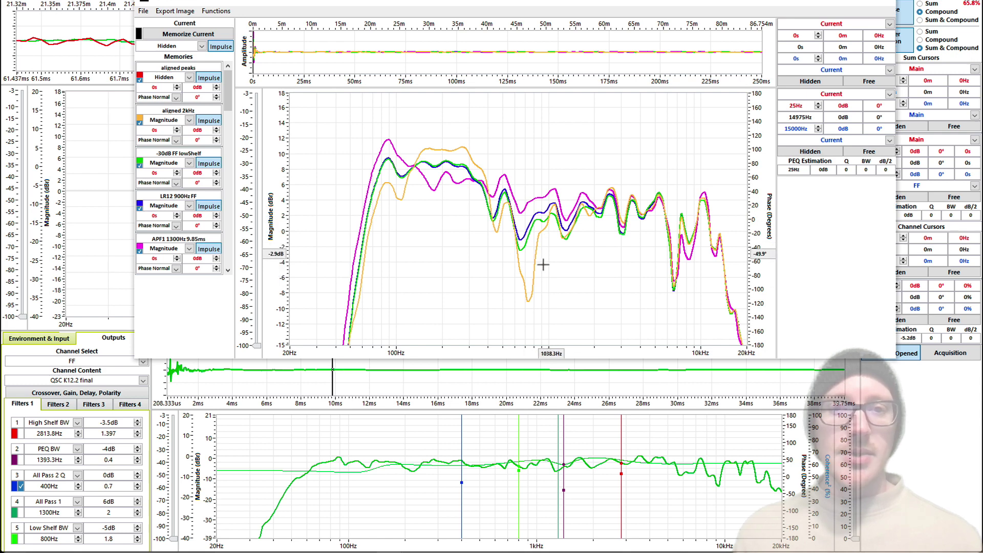
click(189, 120)
click(173, 128)
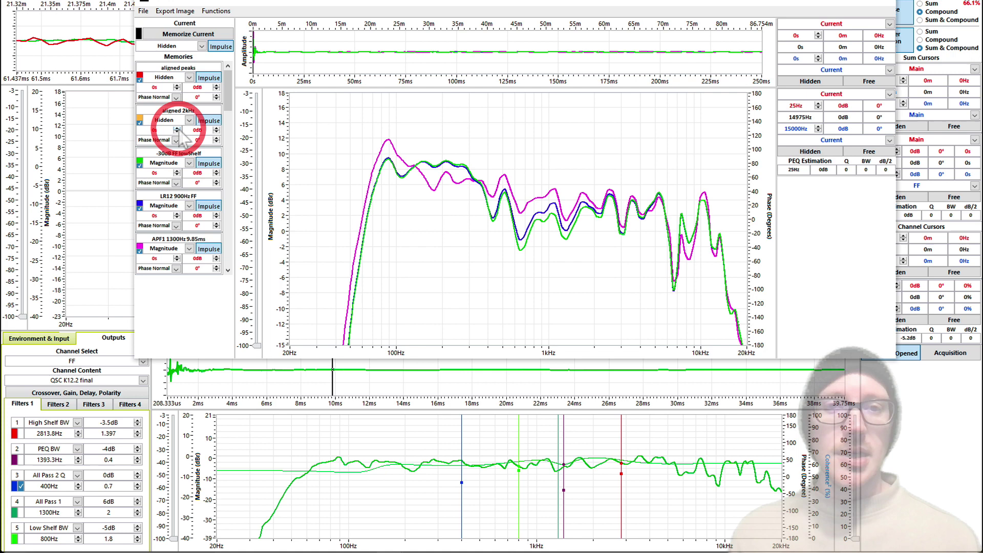
click(886, 6)
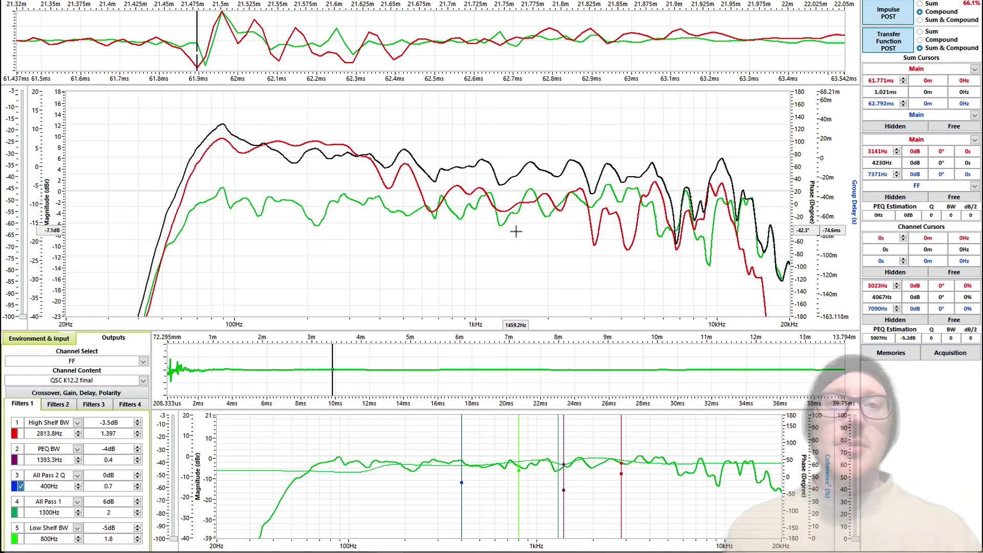
Step: Switch the transfer function plot back to phase, showing only the compound Main and FF traces without the sum
right_click(527, 131)
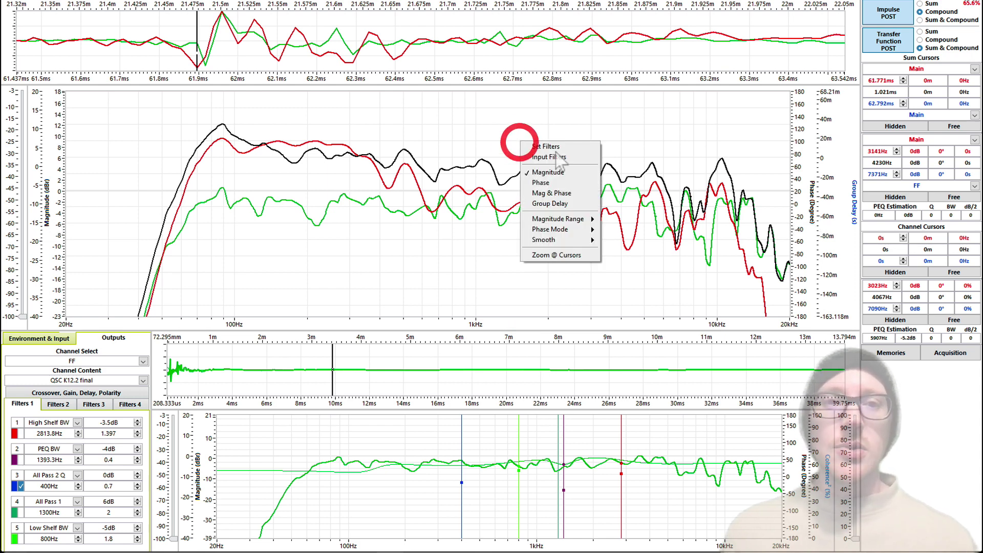
click(576, 184)
click(920, 40)
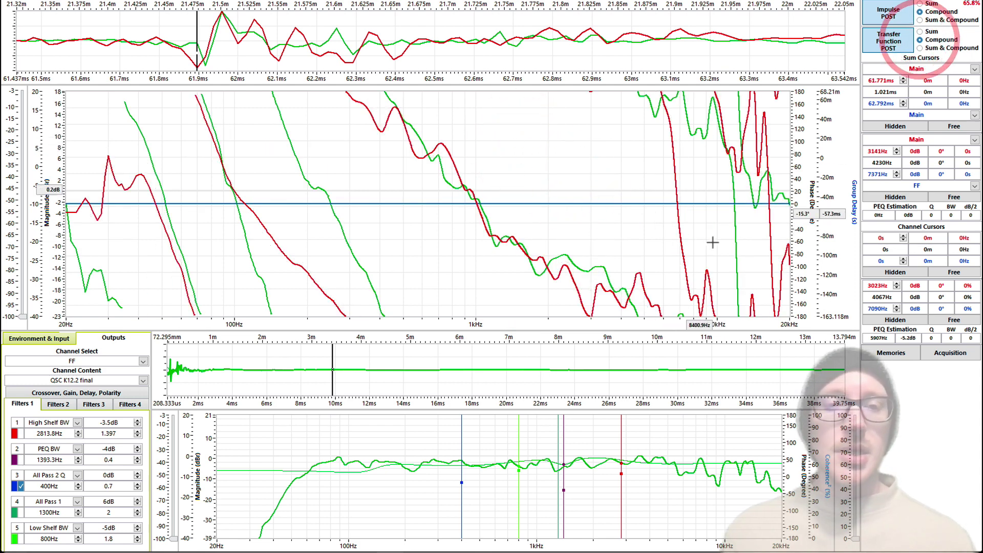